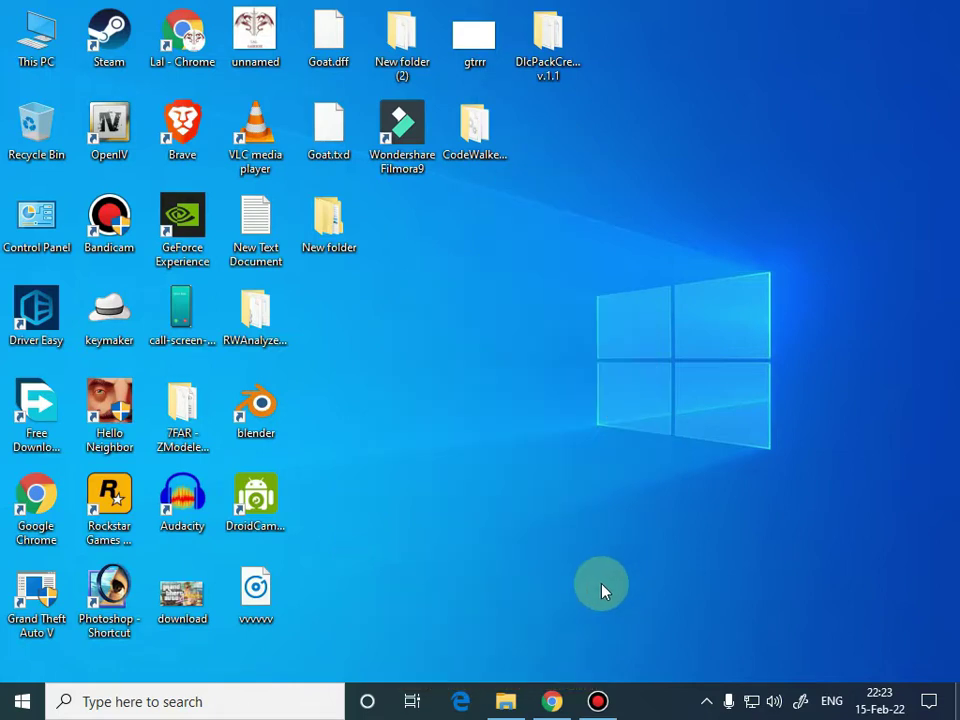
Step: Open the downloaded Honda Civic EJ2 Coupe 1.2 archive in WinRAR and enter its folder containing the premier vehicle files
click(552, 700)
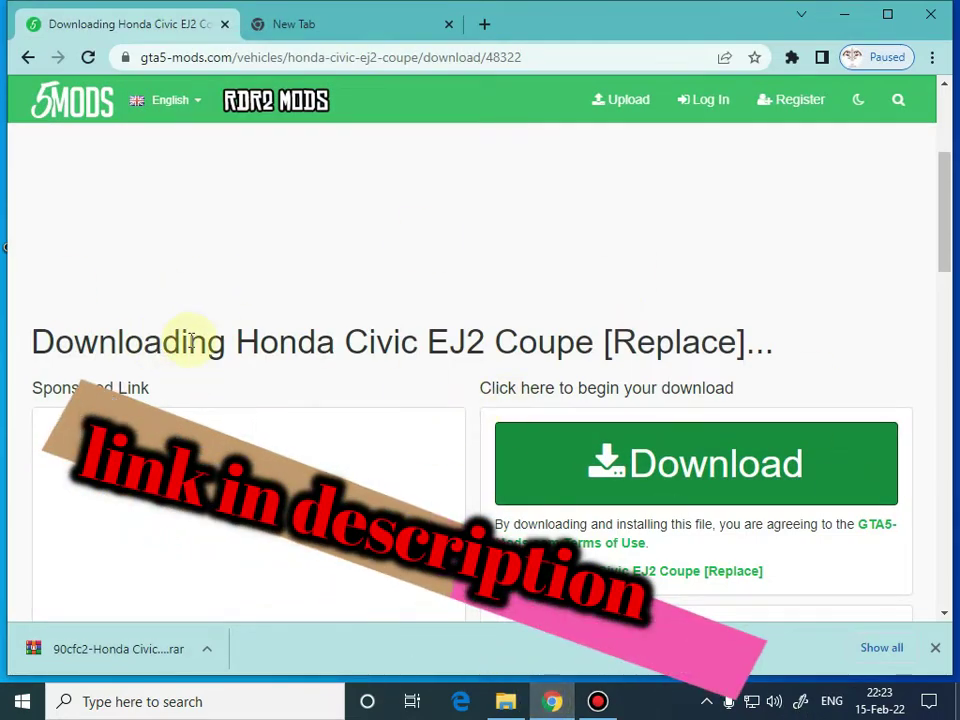
click(133, 650)
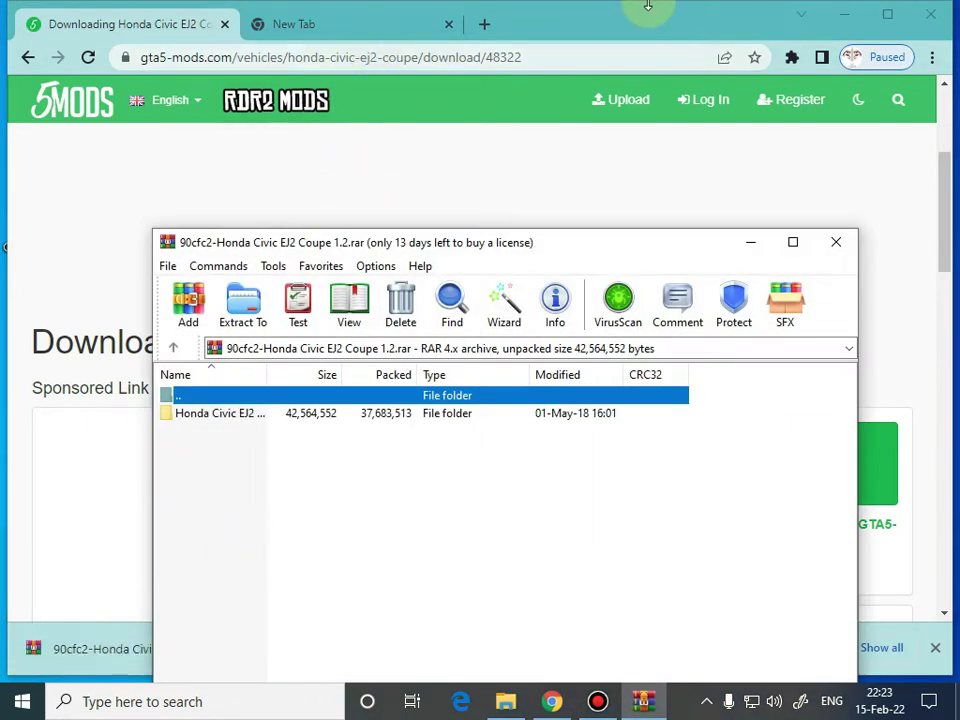
click(844, 14)
right_click(686, 124)
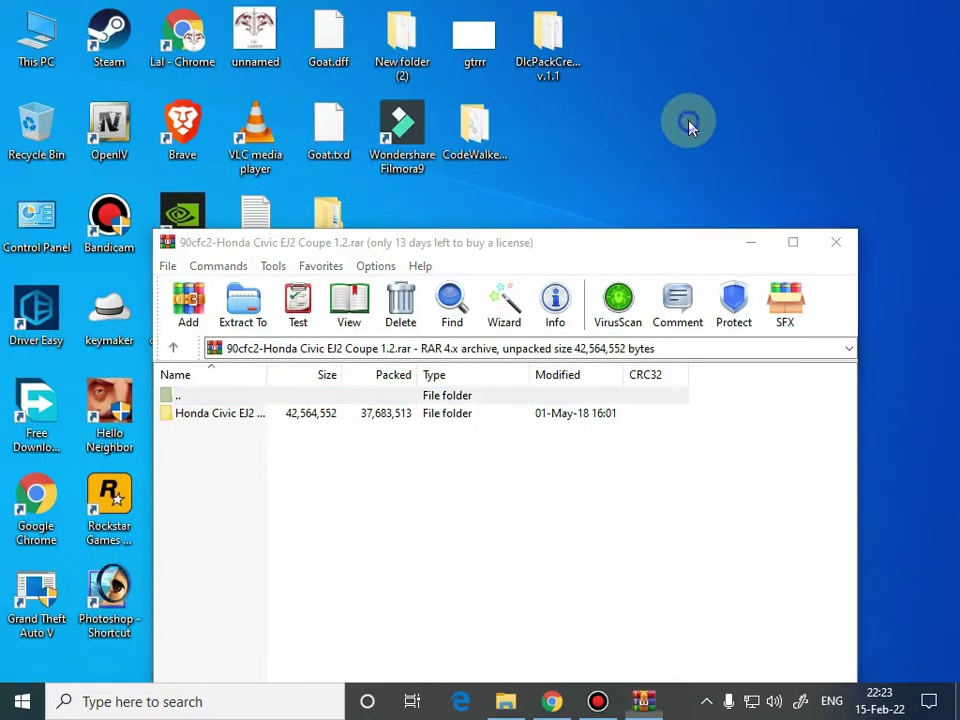
click(714, 180)
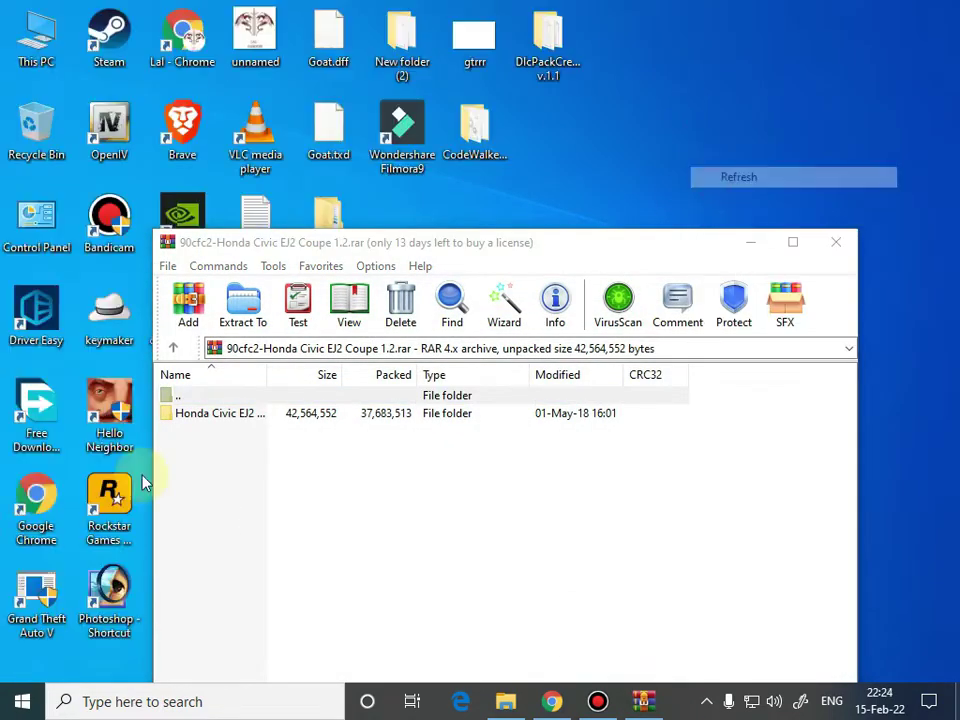
double_click(205, 413)
drag(204, 537, 250, 456)
click(236, 394)
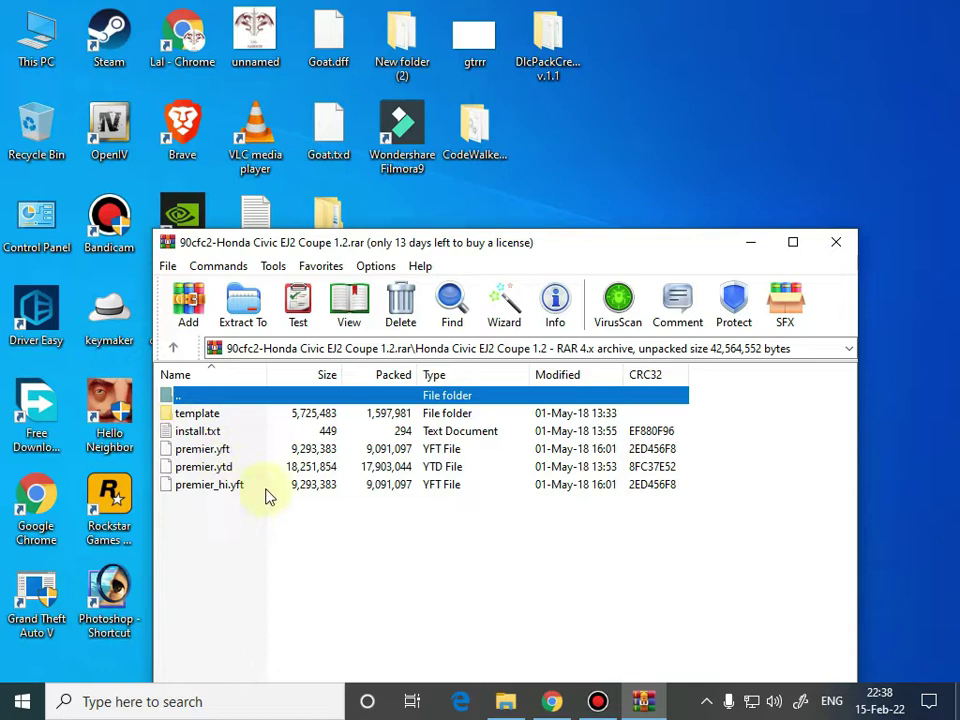
Step: Start OpenIV for the Windows version of Grand Theft Auto V and enable Edit mode
click(103, 160)
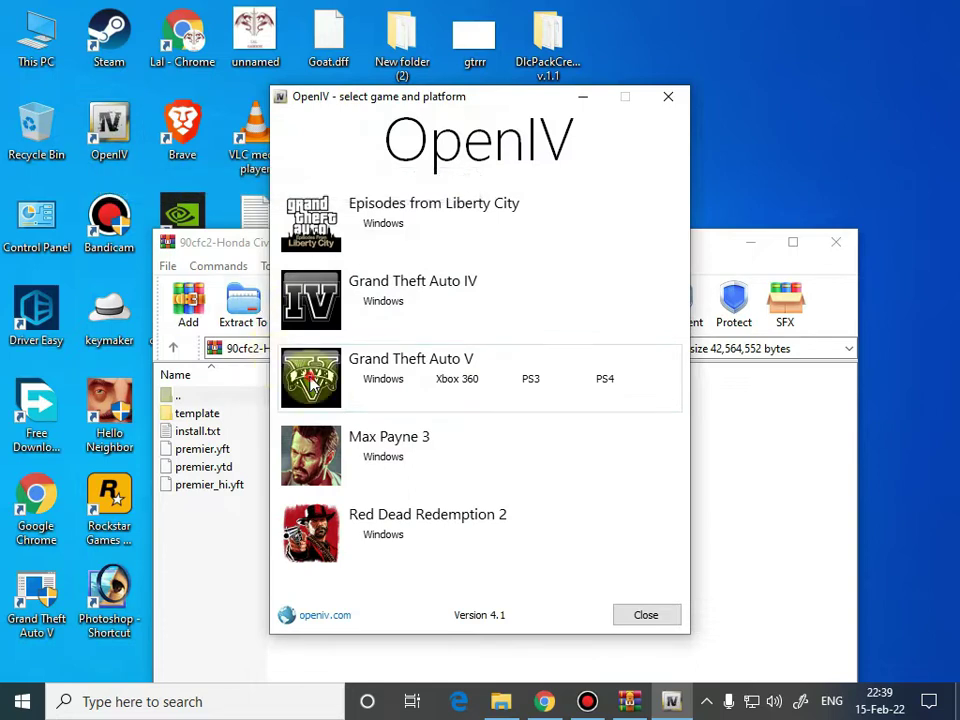
click(311, 380)
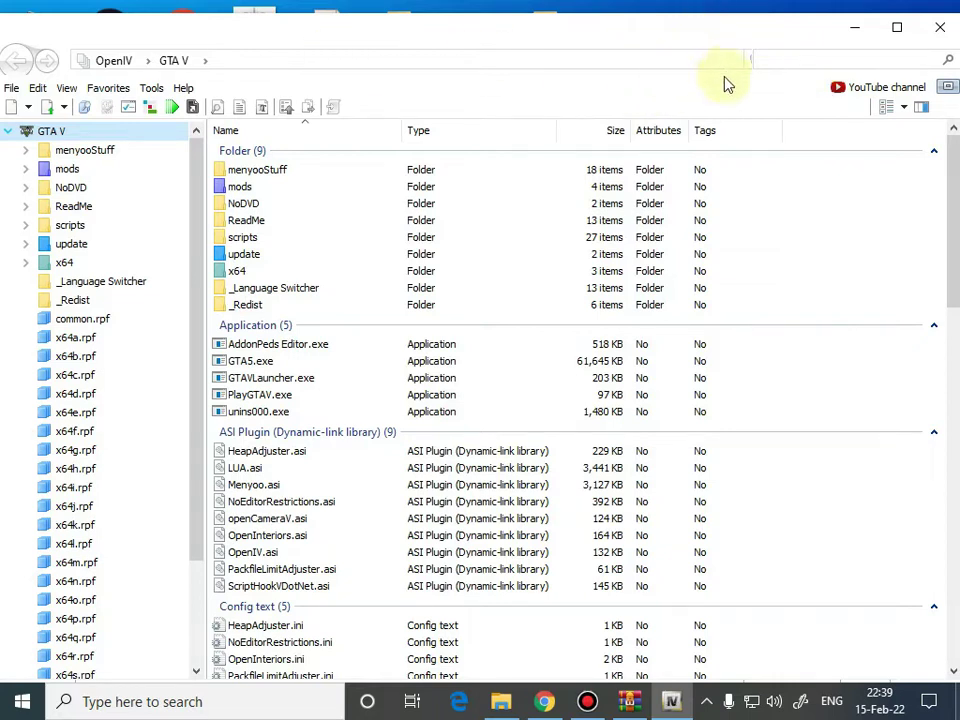
click(13, 90)
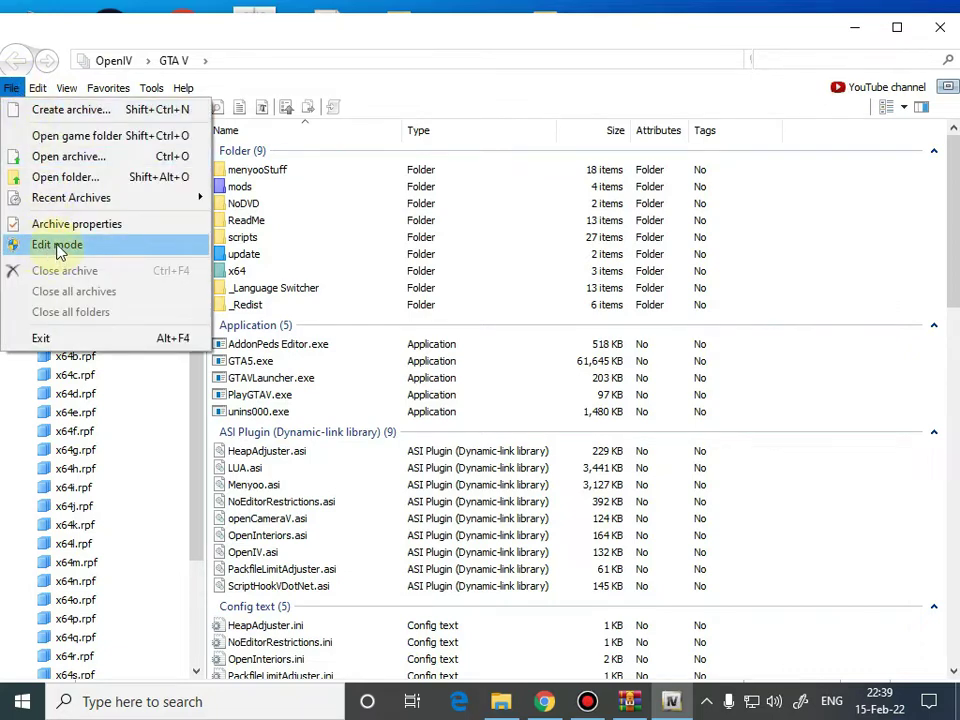
click(520, 57)
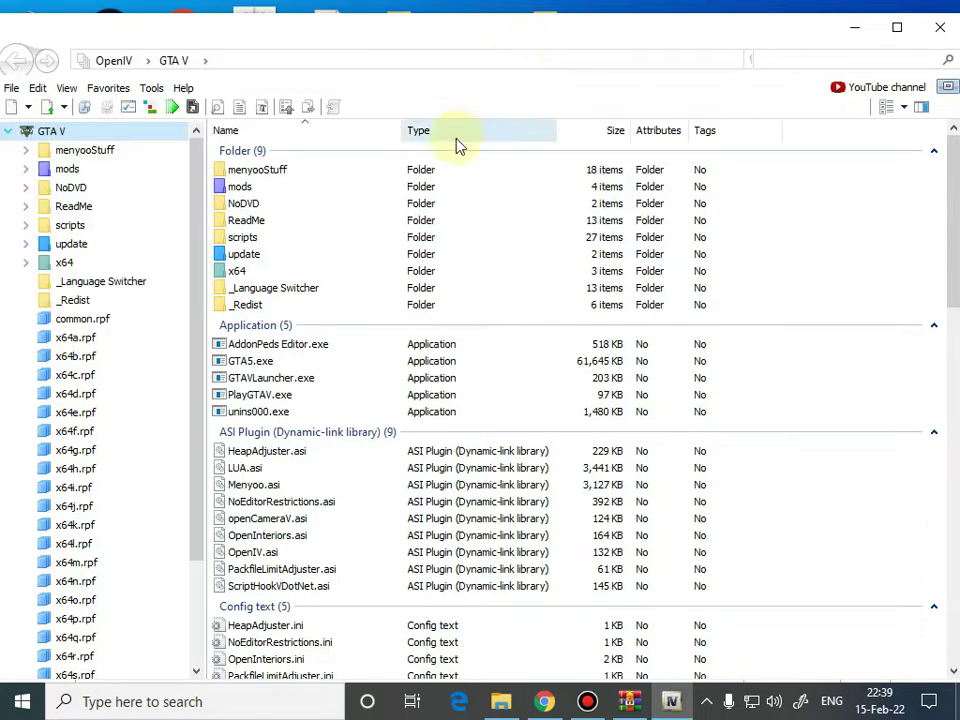
key(Return)
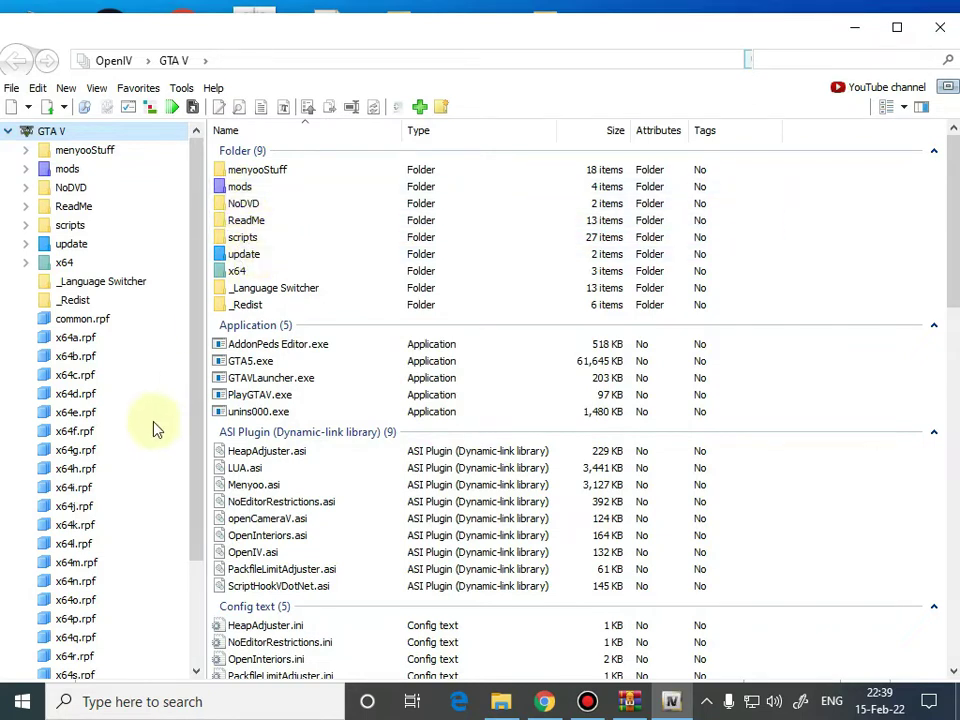
Step: Open the game's x64e.rpf archive and switch to its copy in the mods folder
double_click(236, 187)
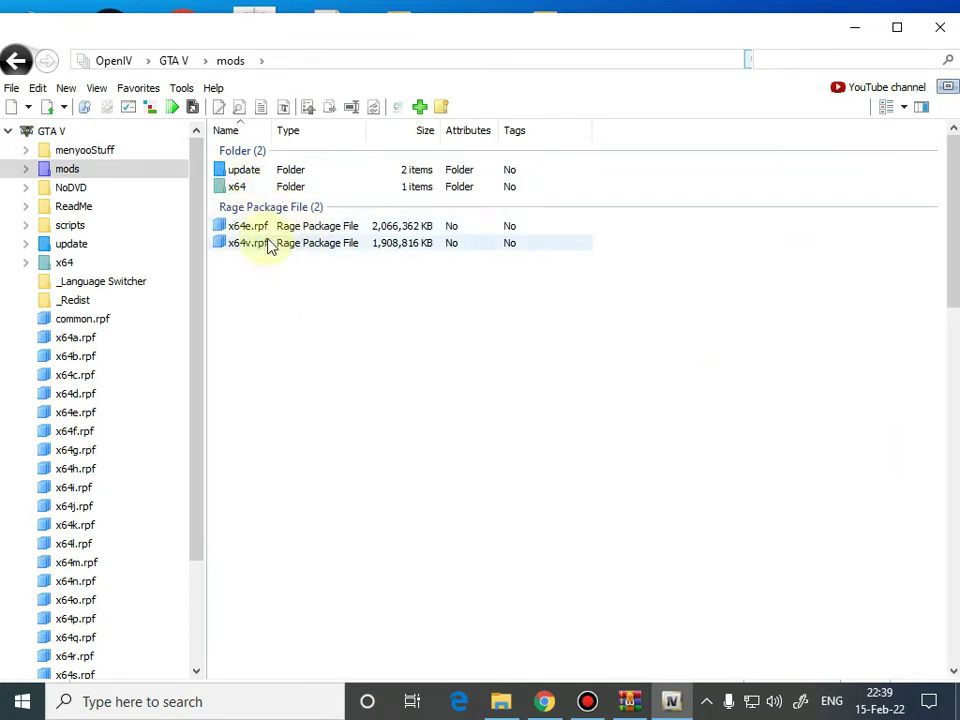
key(alt+Left)
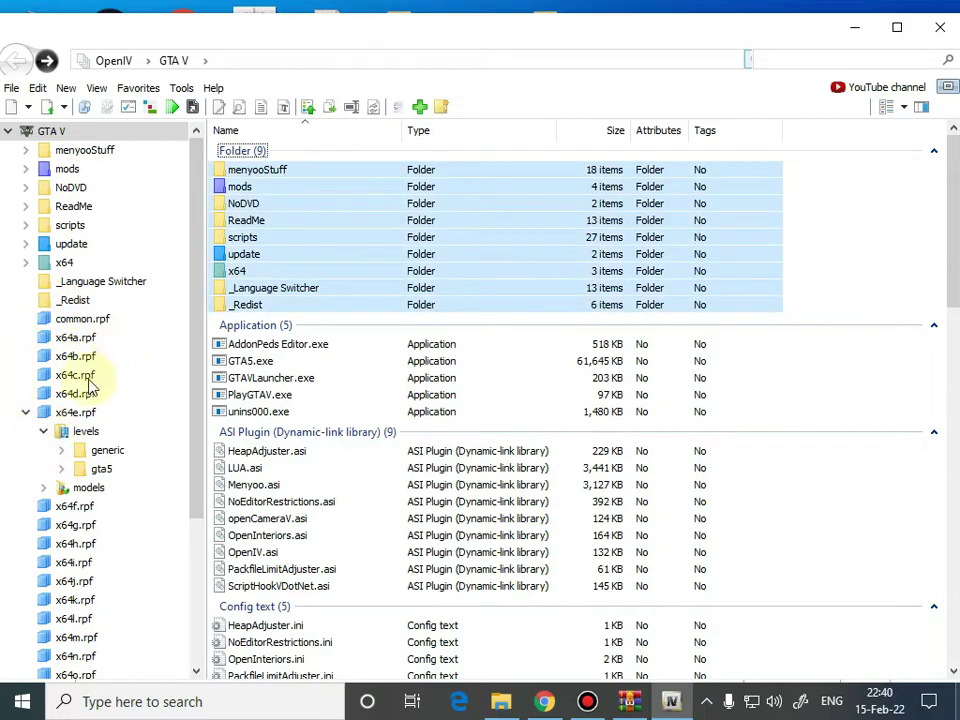
click(25, 412)
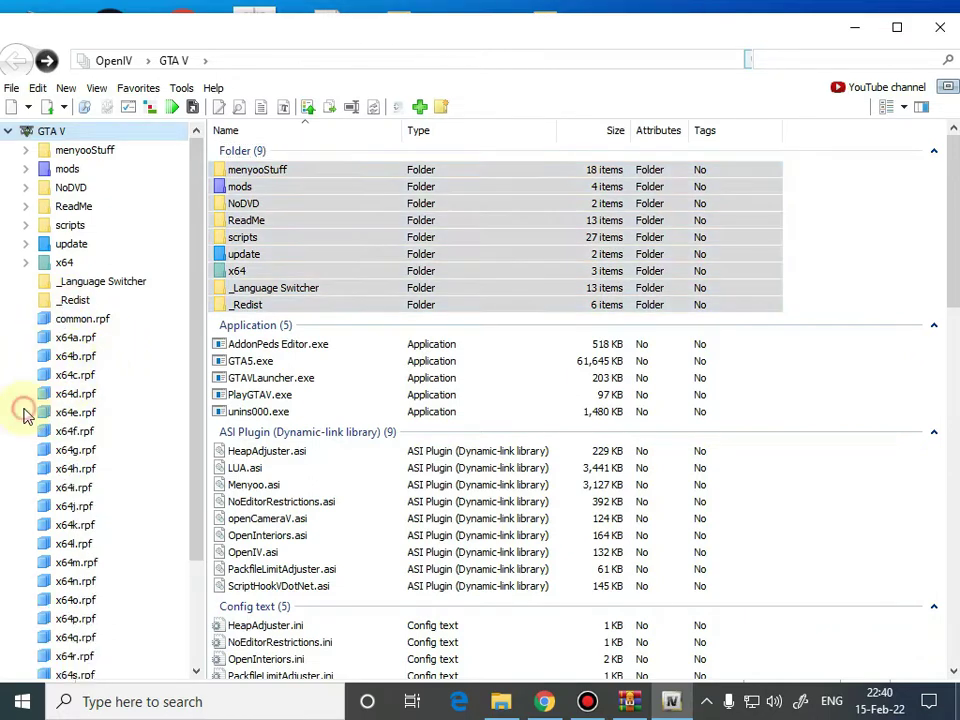
click(76, 414)
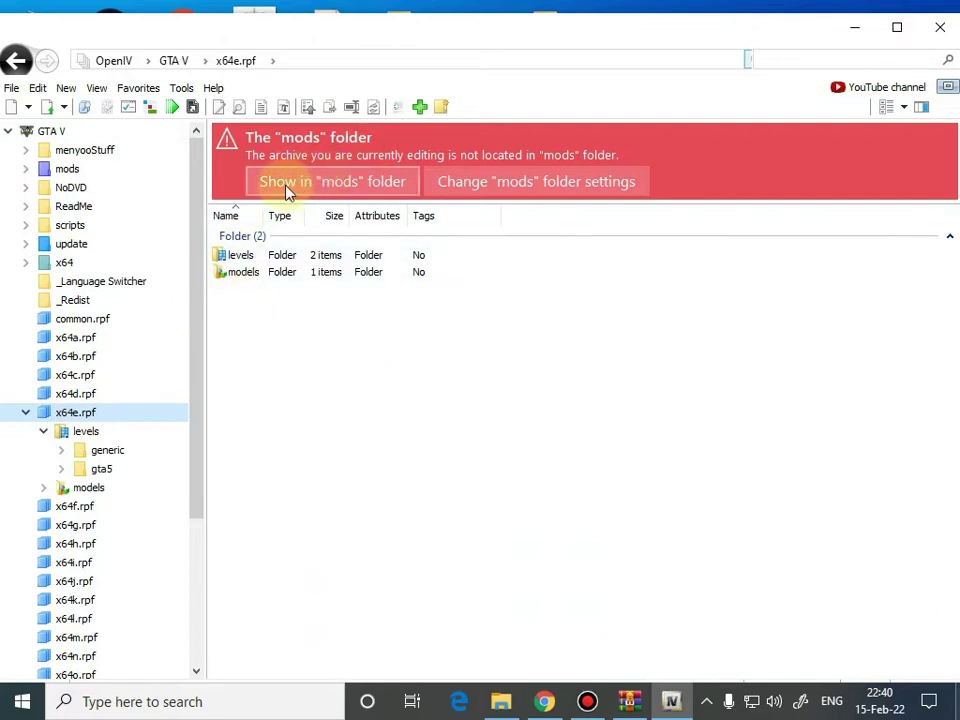
click(345, 186)
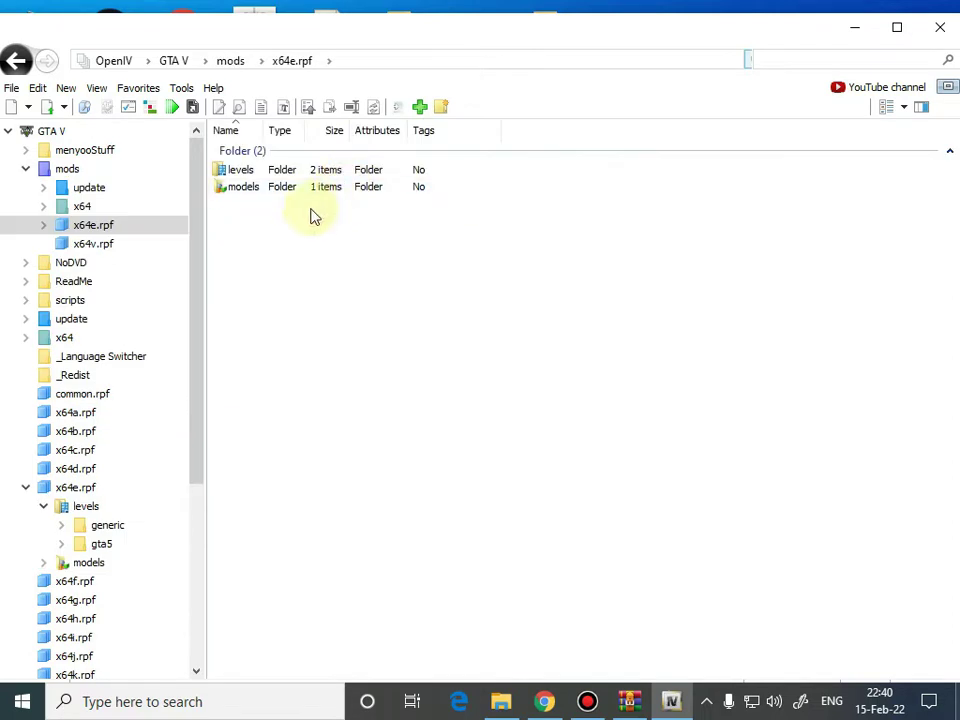
Step: Navigate inside the mods copy of x64e.rpf to levels, gta5 and open vehicles.rpf
double_click(245, 172)
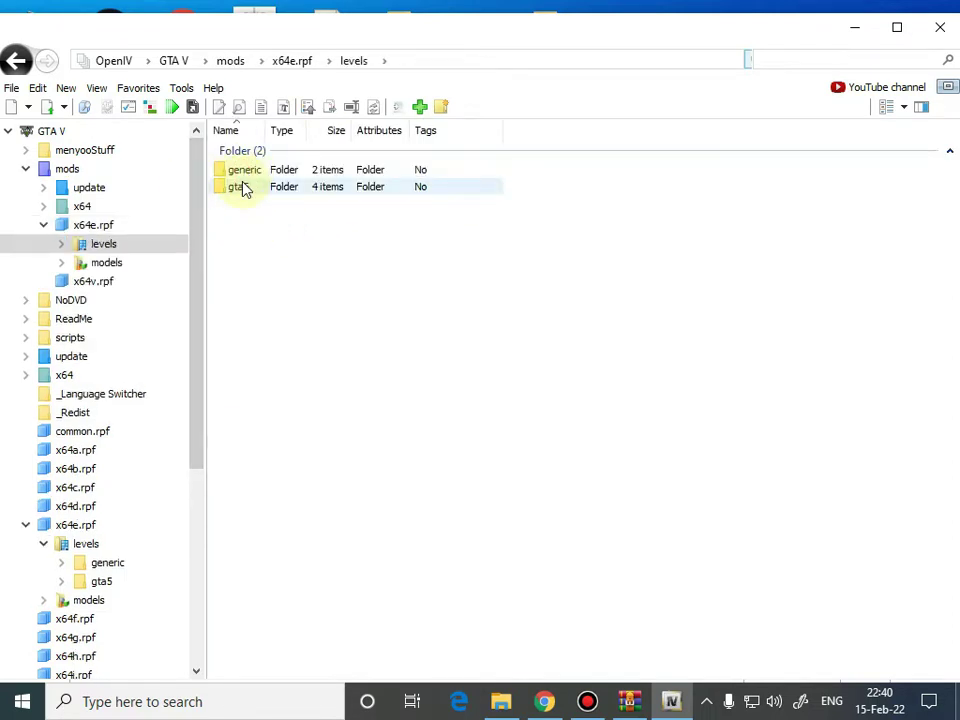
key(BackSpace)
double_click(243, 172)
double_click(240, 187)
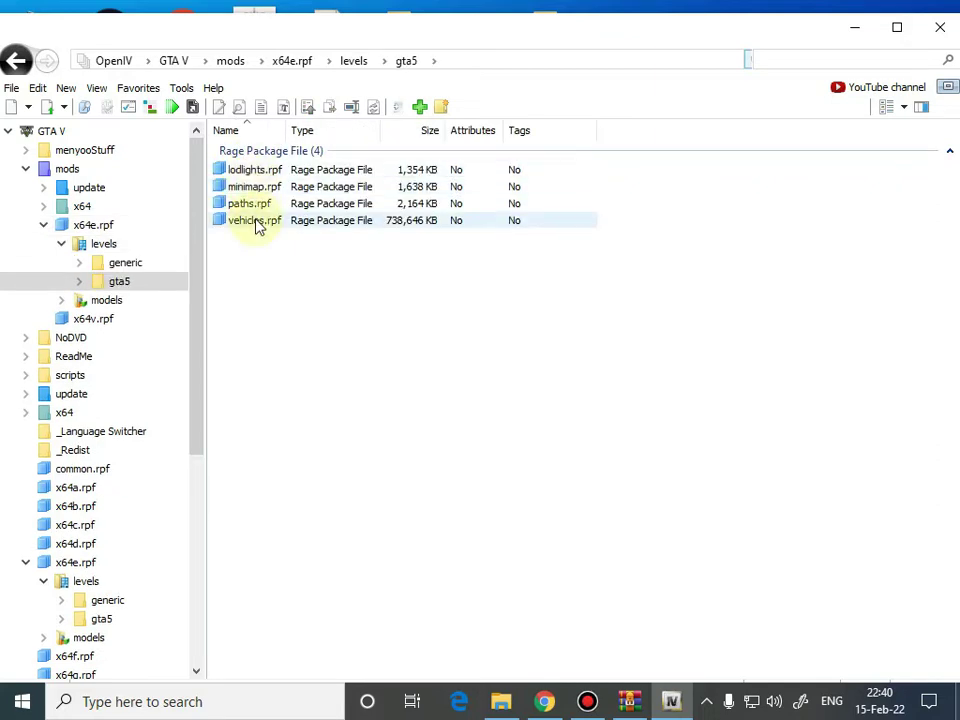
click(254, 220)
double_click(254, 220)
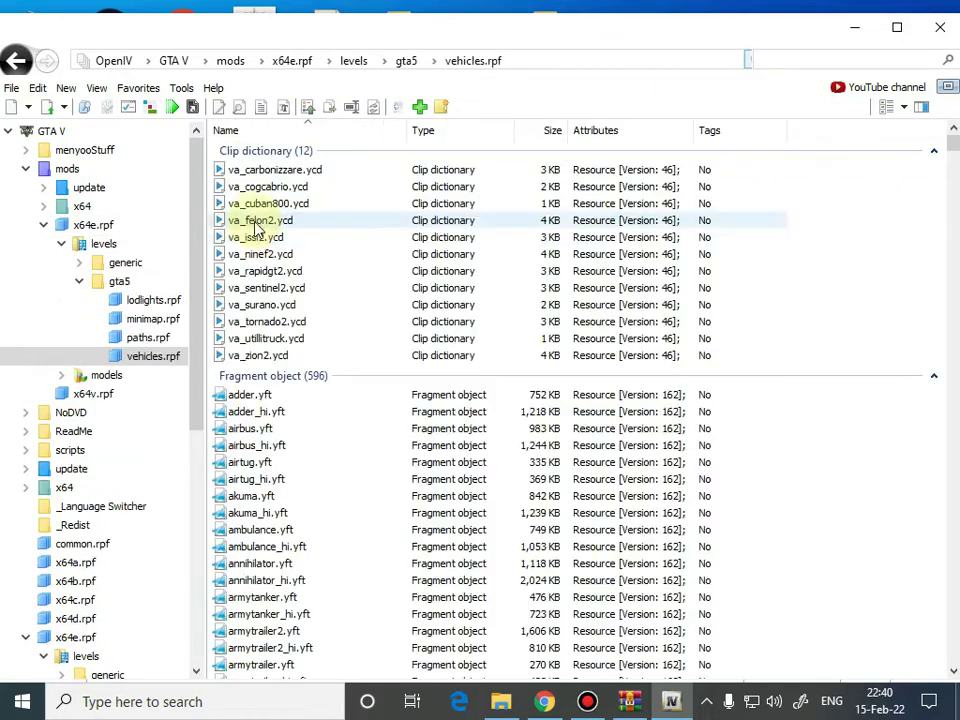
Step: Look through the vehicles.rpf file list for premier.yft and premier_hi.yft
scroll(390, 377, down, 5)
scroll(390, 377, down, 20)
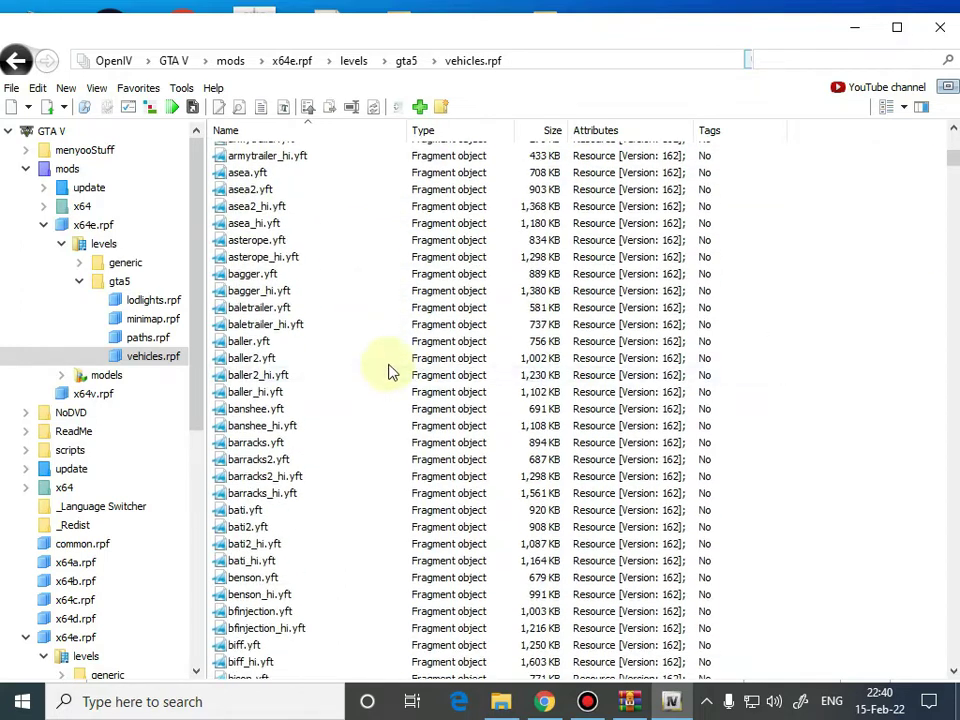
scroll(398, 327, down, 20)
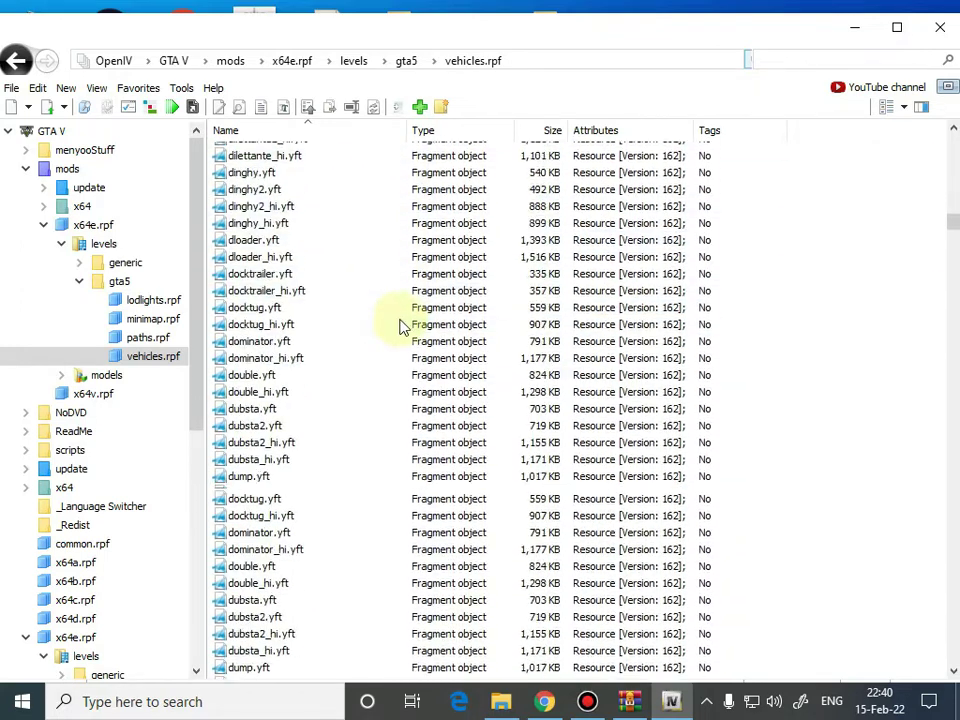
scroll(398, 327, down, 20)
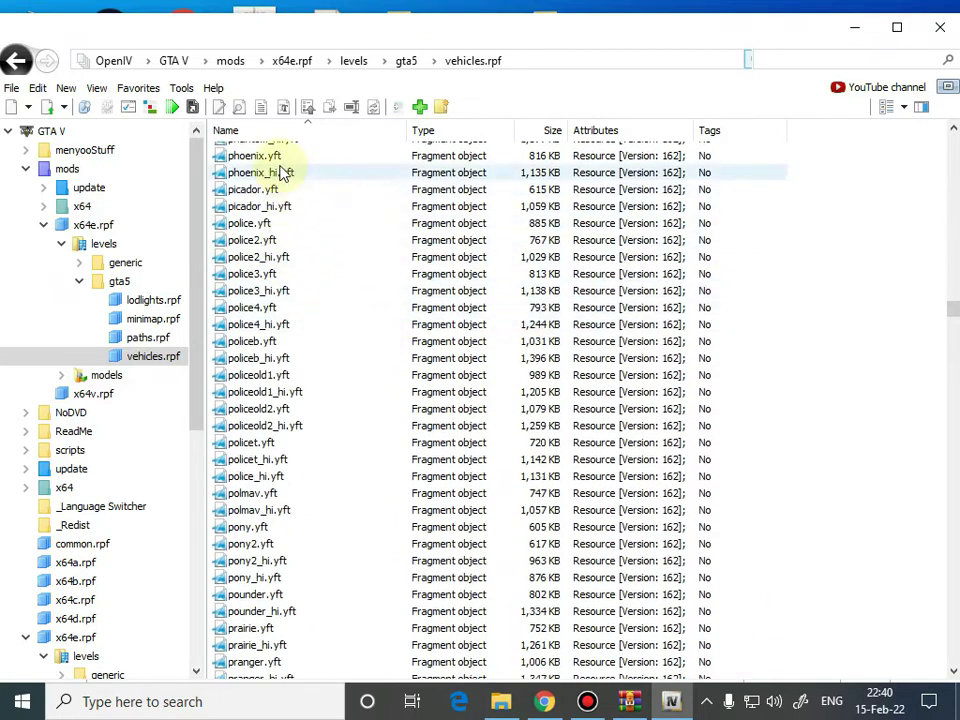
scroll(288, 440, down, 2)
scroll(288, 440, down, 2)
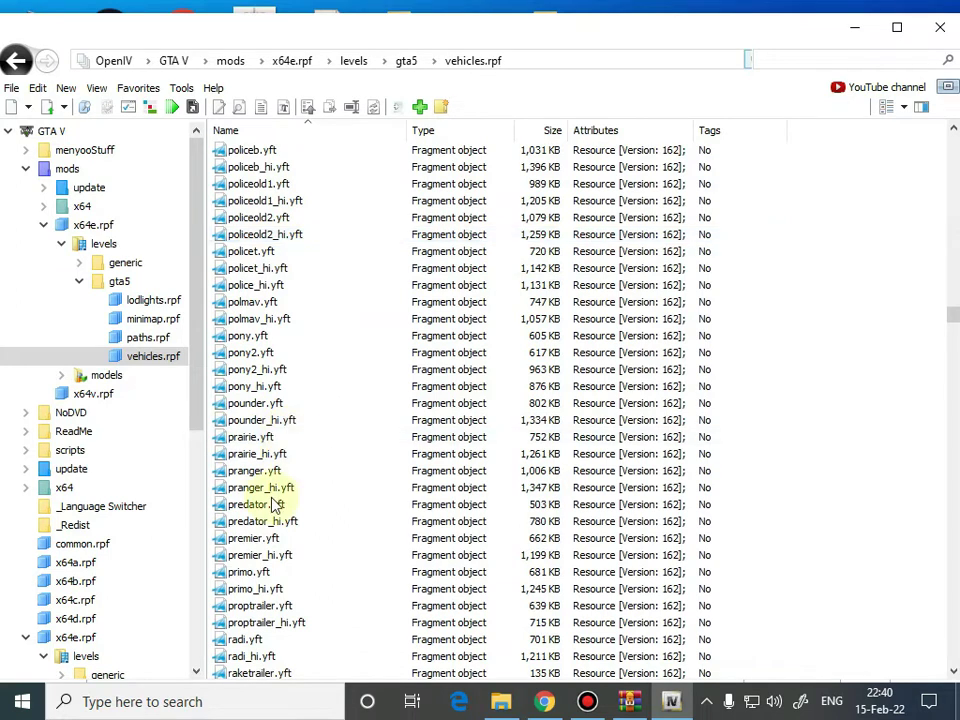
click(243, 539)
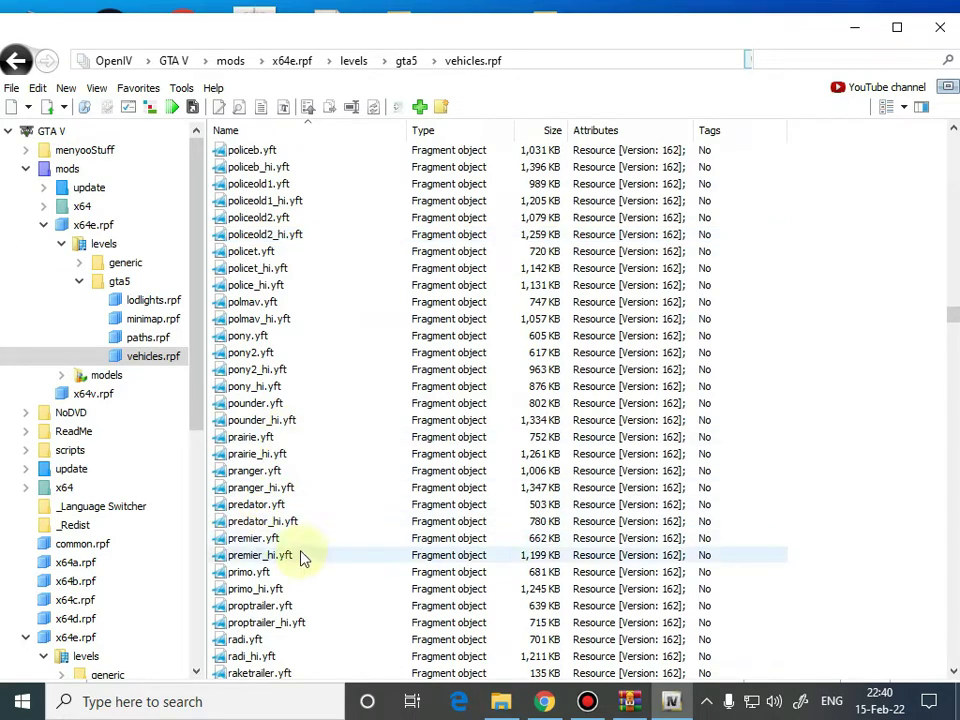
click(272, 540)
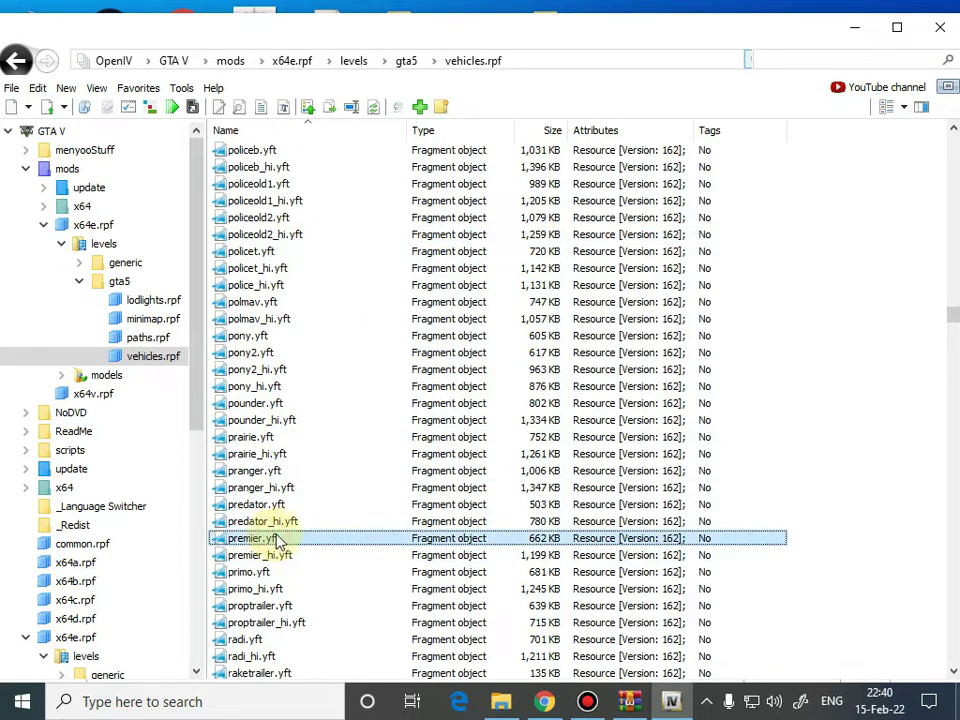
Step: Filter the vehicles.rpf file list by "prem" to isolate the original premier vehicle files
click(790, 57)
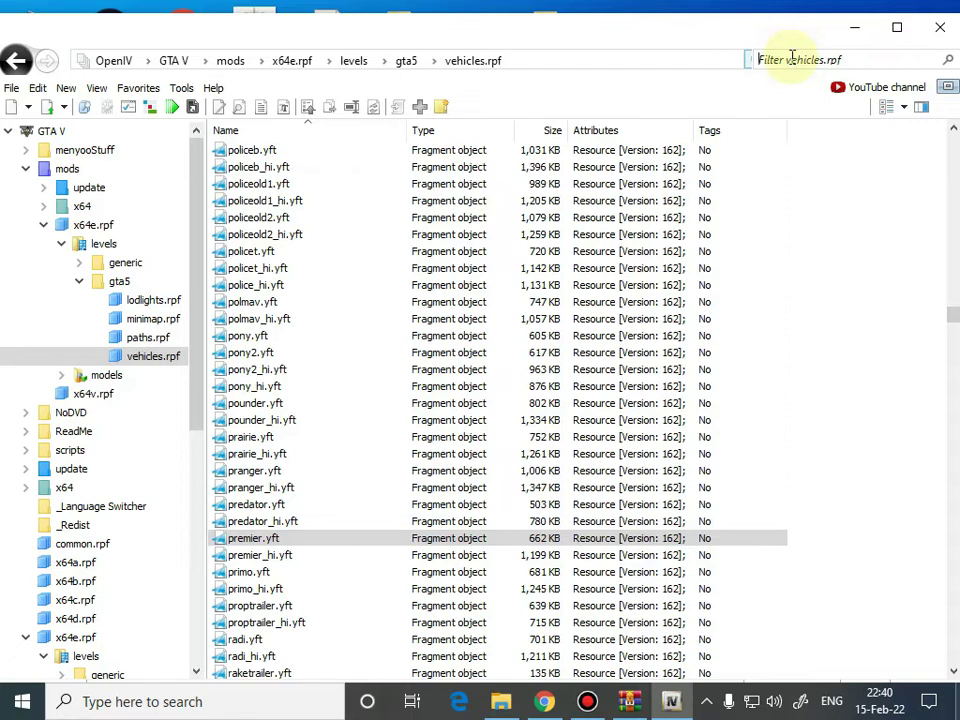
text(prem)
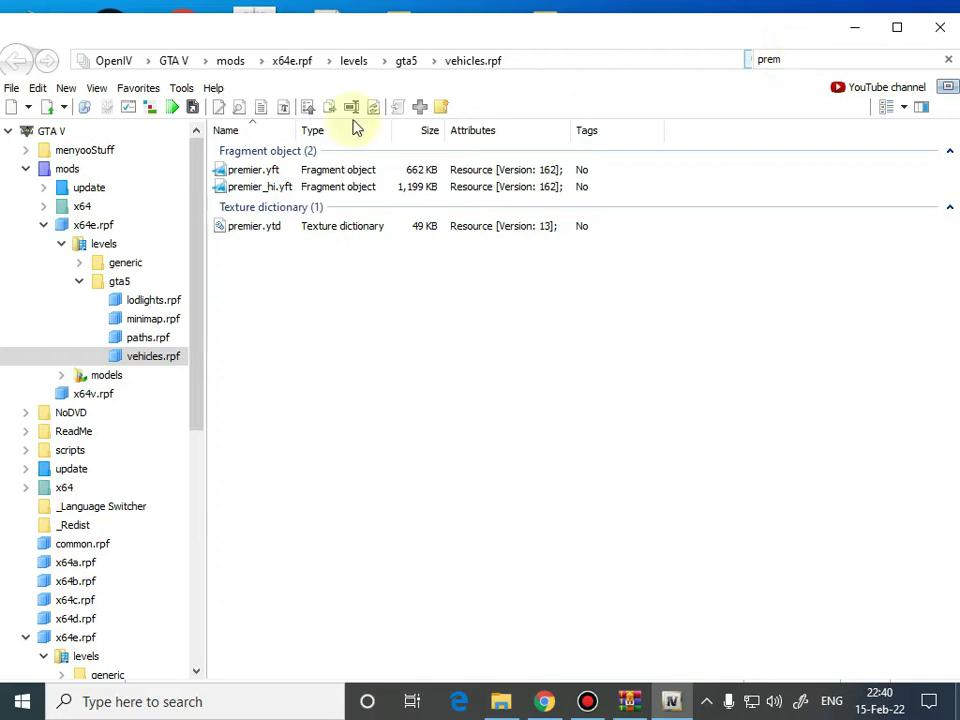
drag(261, 264, 287, 174)
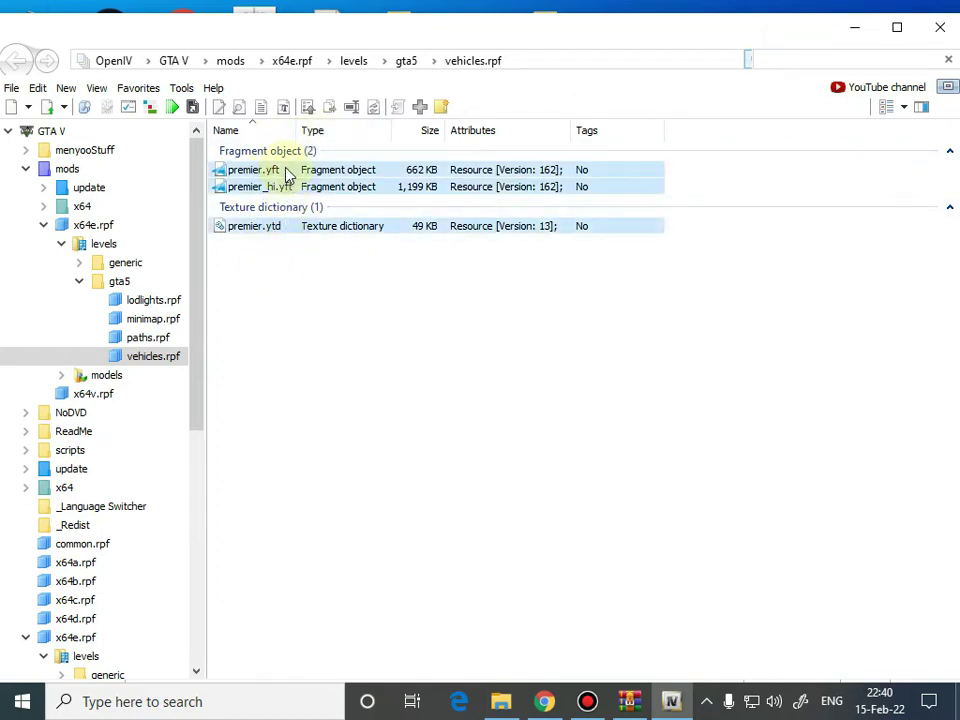
right_click(285, 175)
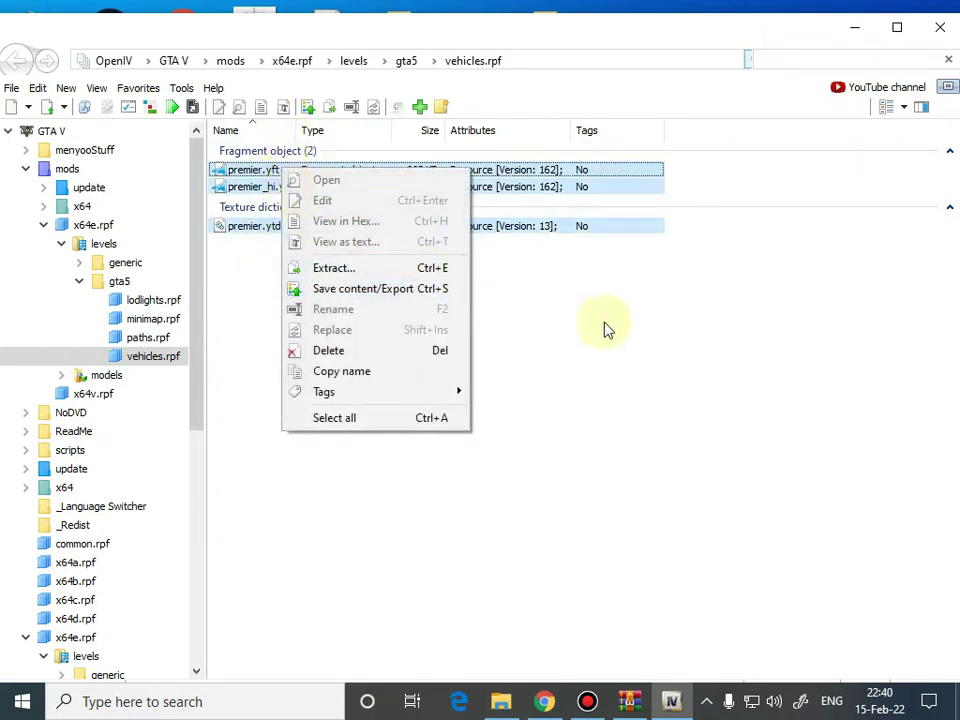
click(640, 336)
Step: Create a new folder on the desktop with its default name and open it
click(855, 27)
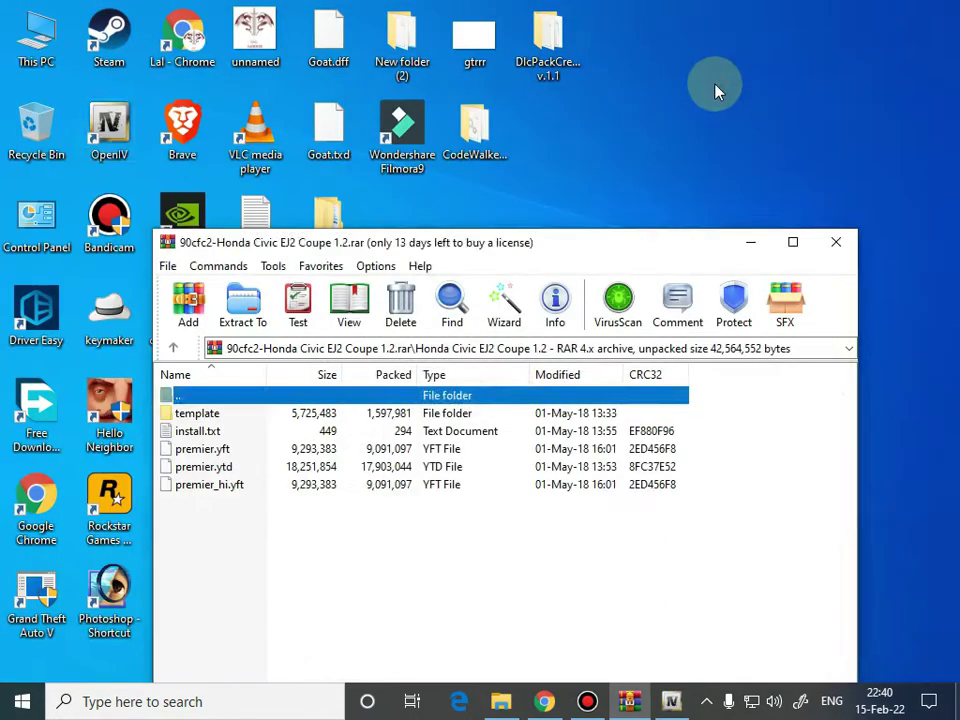
right_click(717, 89)
mouse_move(804, 242)
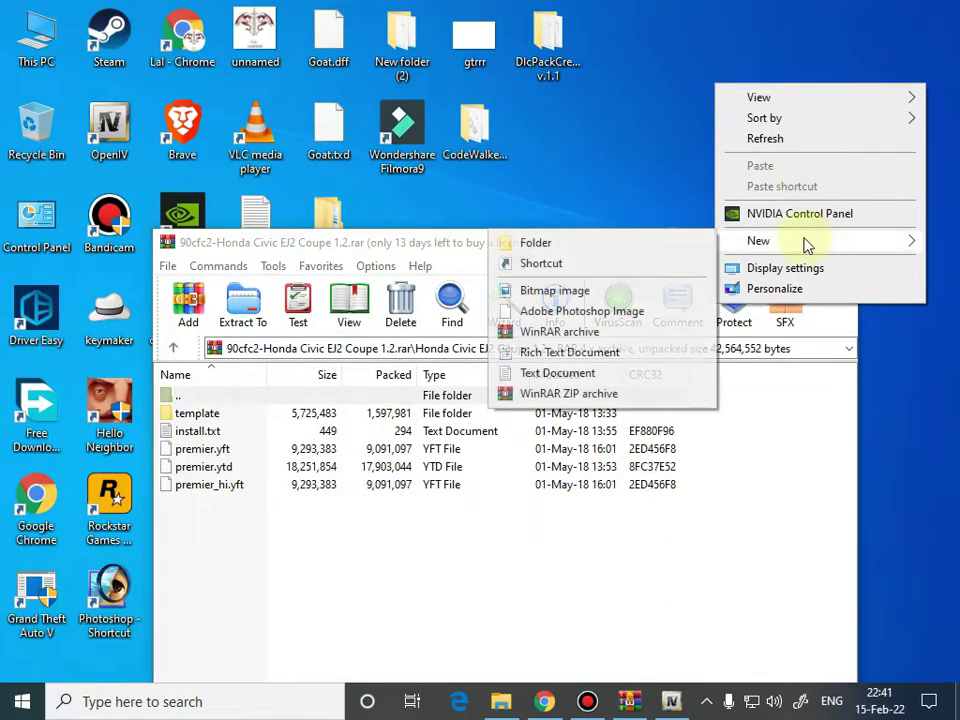
click(598, 242)
click(790, 130)
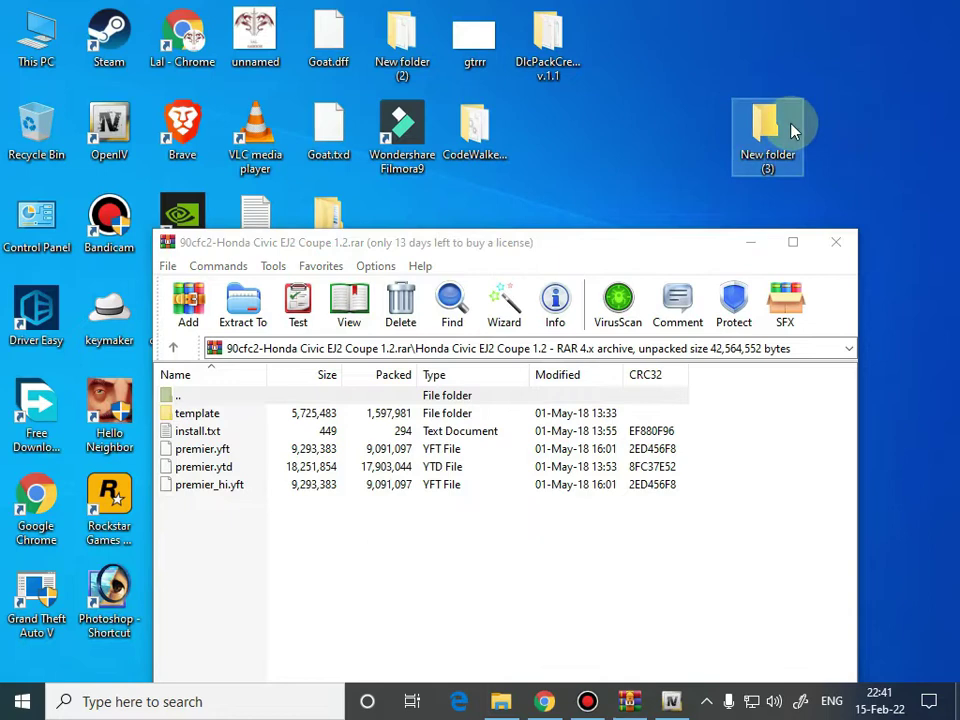
double_click(796, 119)
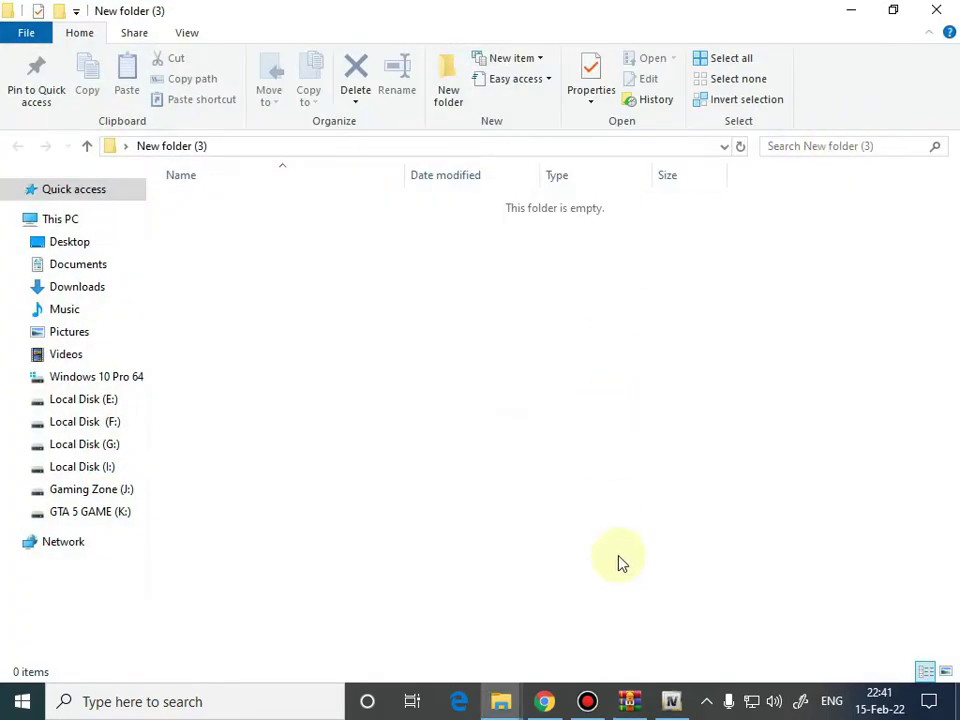
Step: Back up the three original premier files from vehicles.rpf into New folder (3), and close that folder
key(alt+Tab)
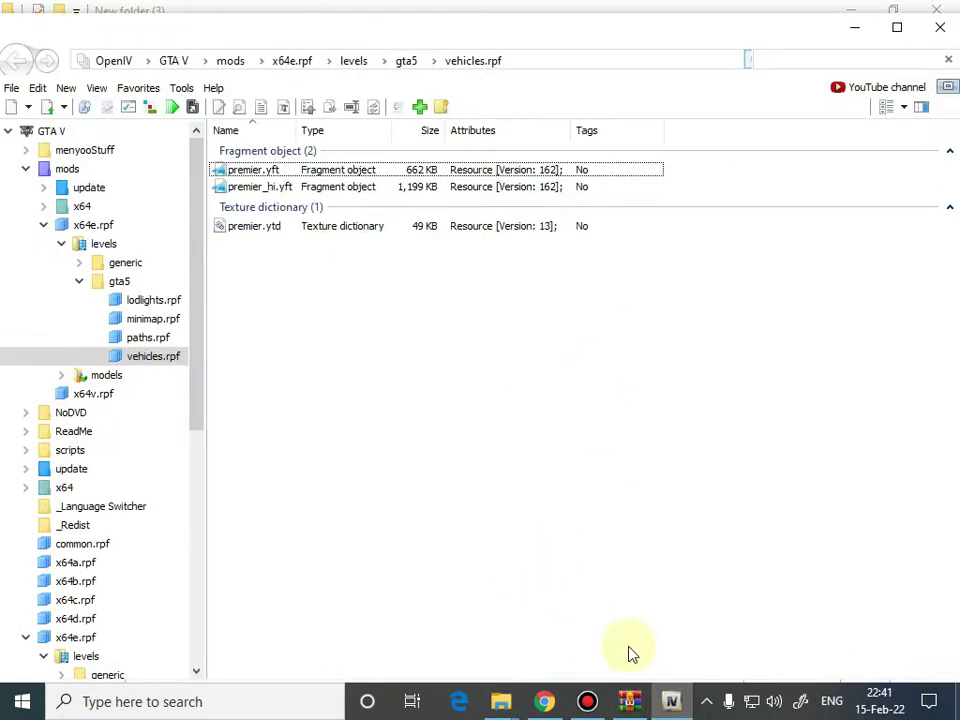
click(899, 28)
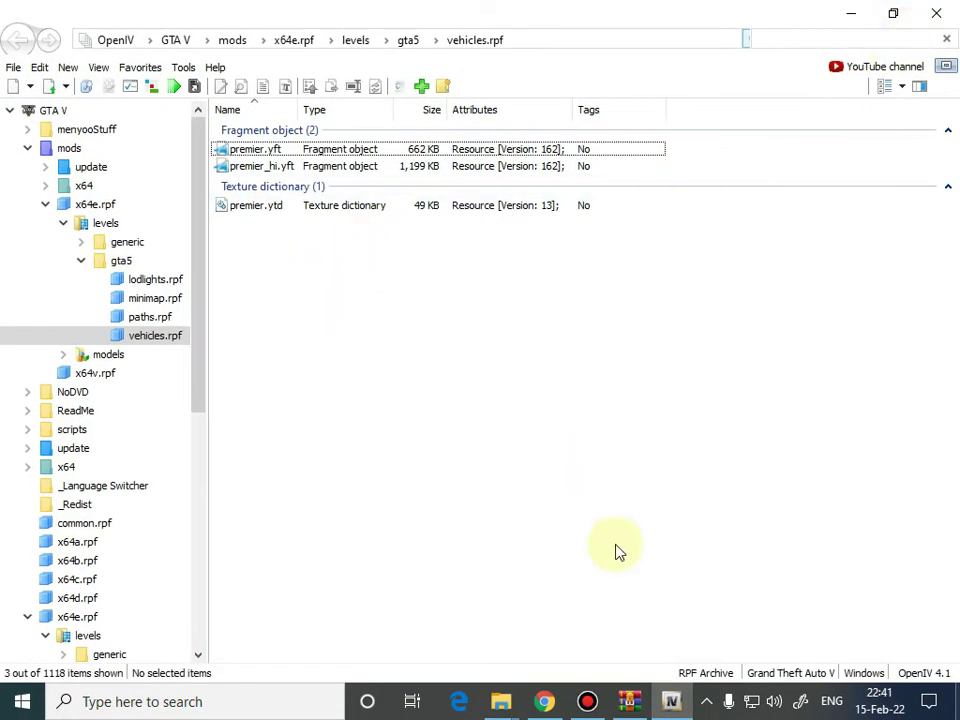
drag(601, 24, 293, 197)
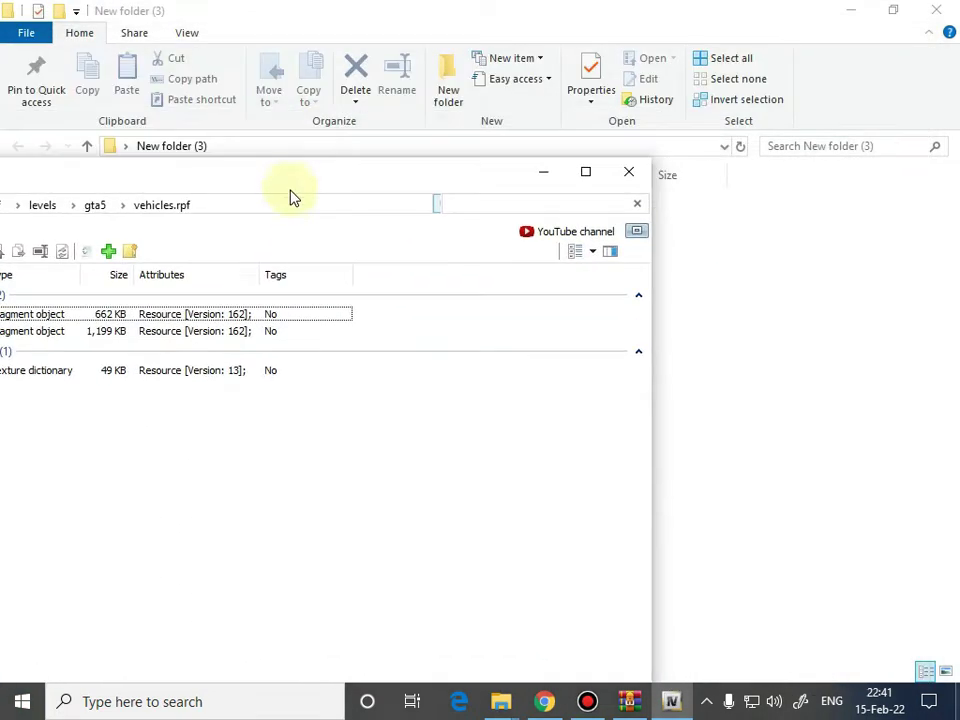
drag(212, 440, 898, 336)
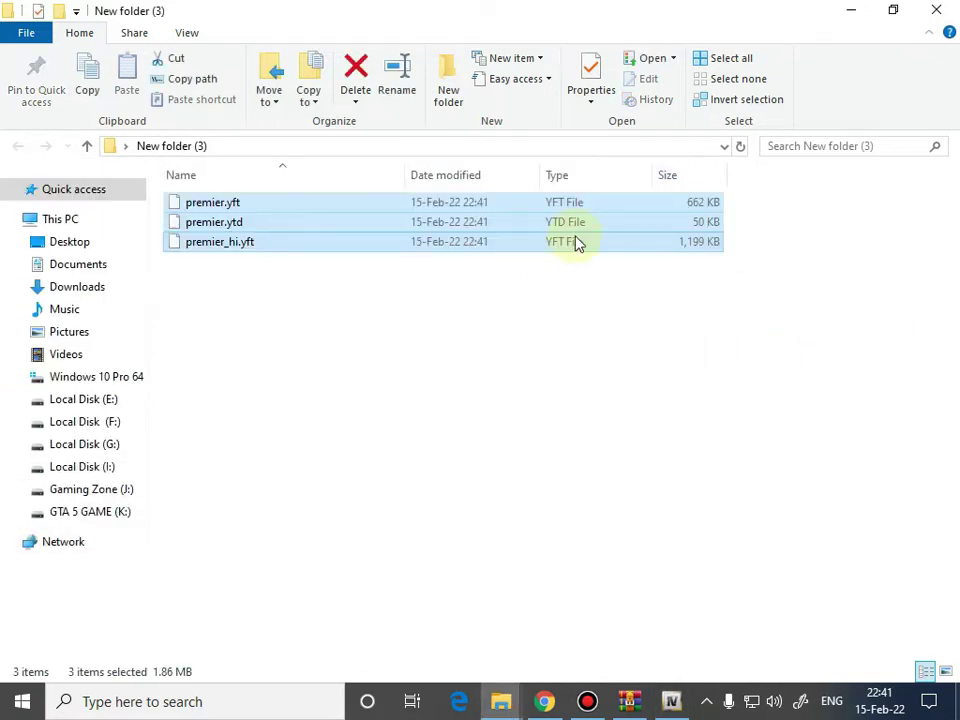
click(921, 10)
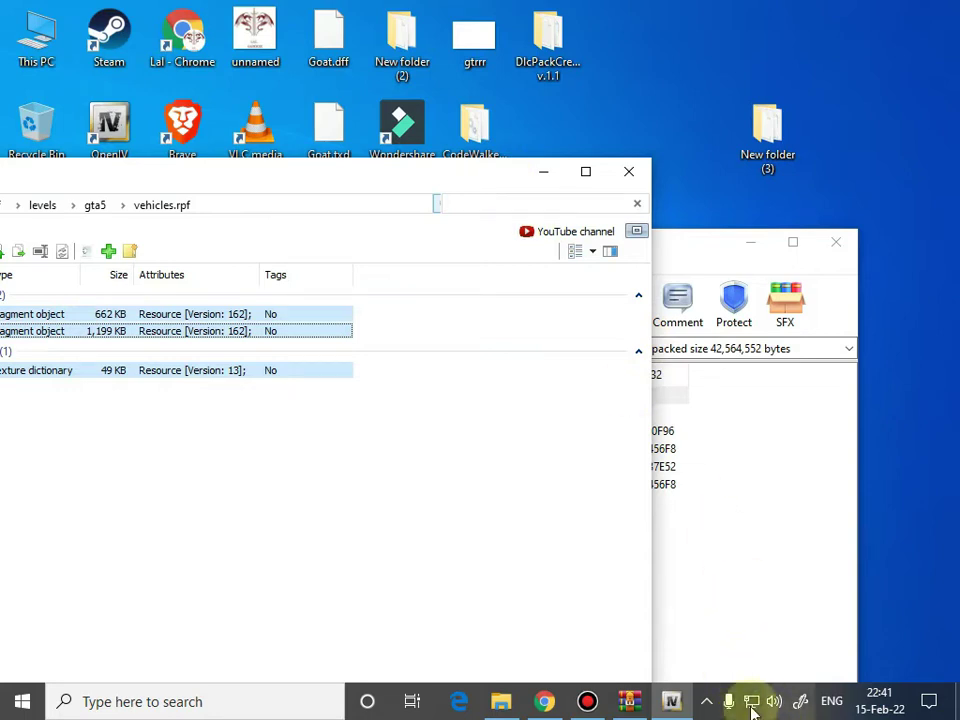
Step: Replace the premier files in the mods vehicles.rpf with premier.yft, premier.ytd and premier_hi.yft from the Honda Civic archive, and close the archive
click(641, 706)
drag(253, 192, 632, 81)
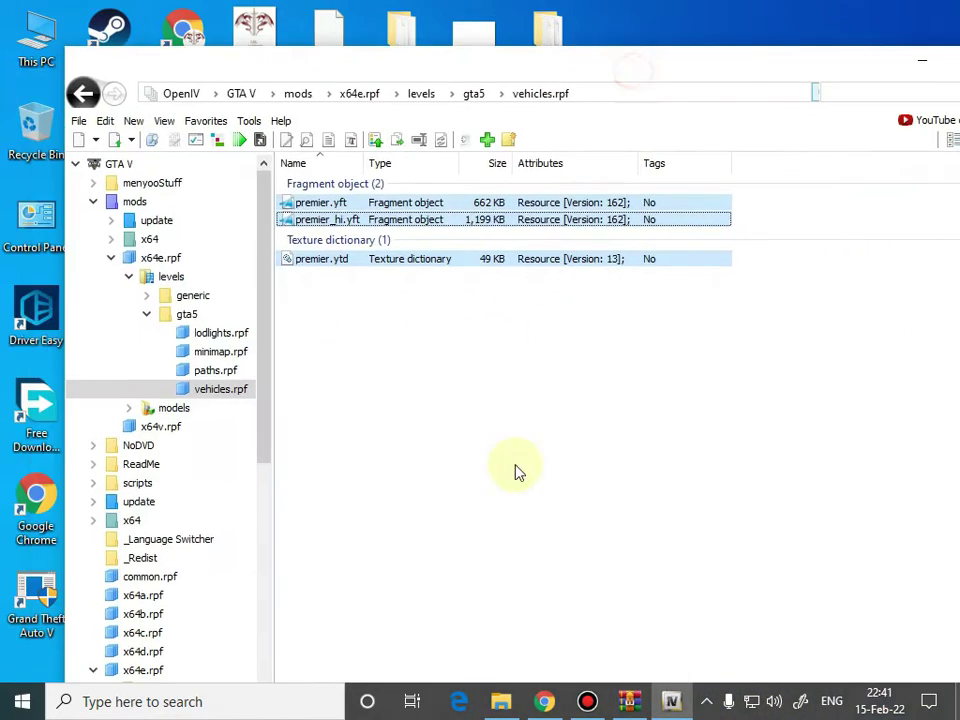
click(627, 704)
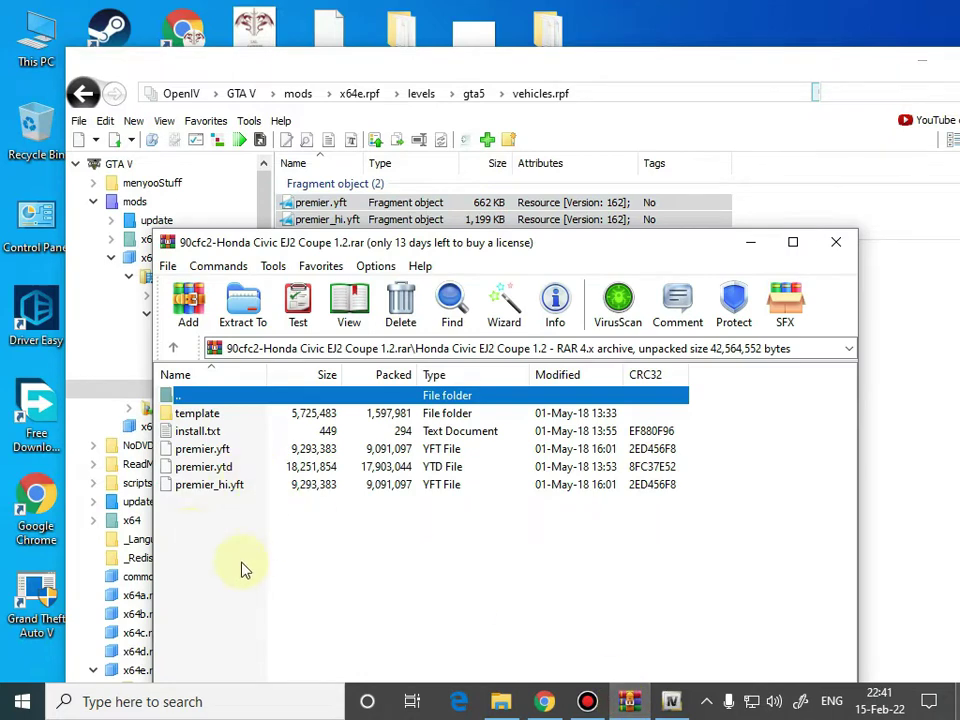
drag(205, 467, 196, 446)
drag(236, 564, 653, 335)
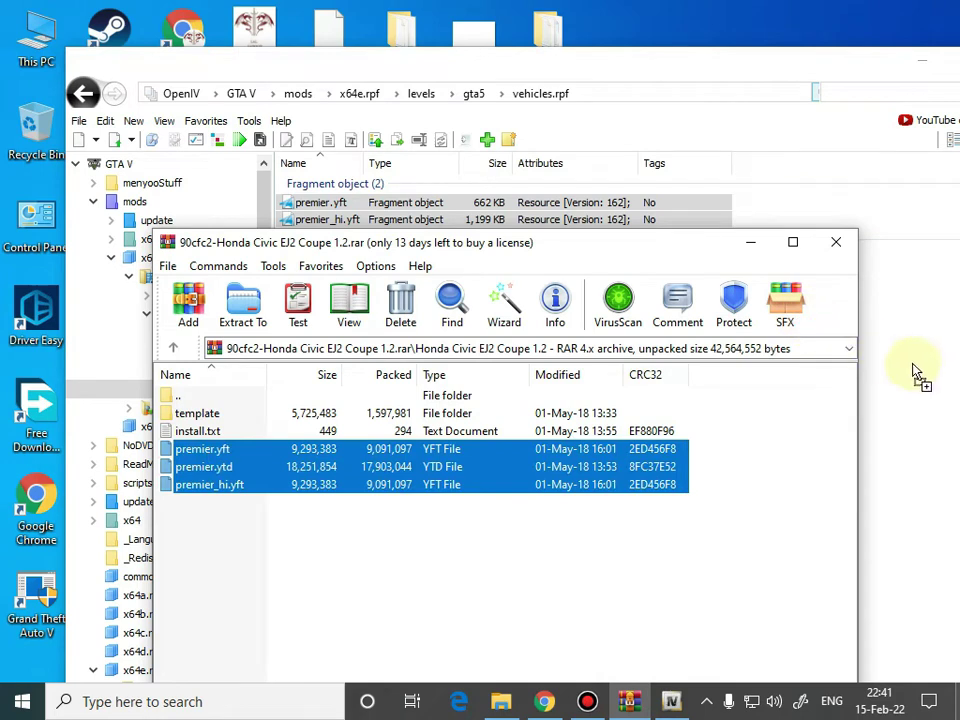
drag(920, 375, 917, 364)
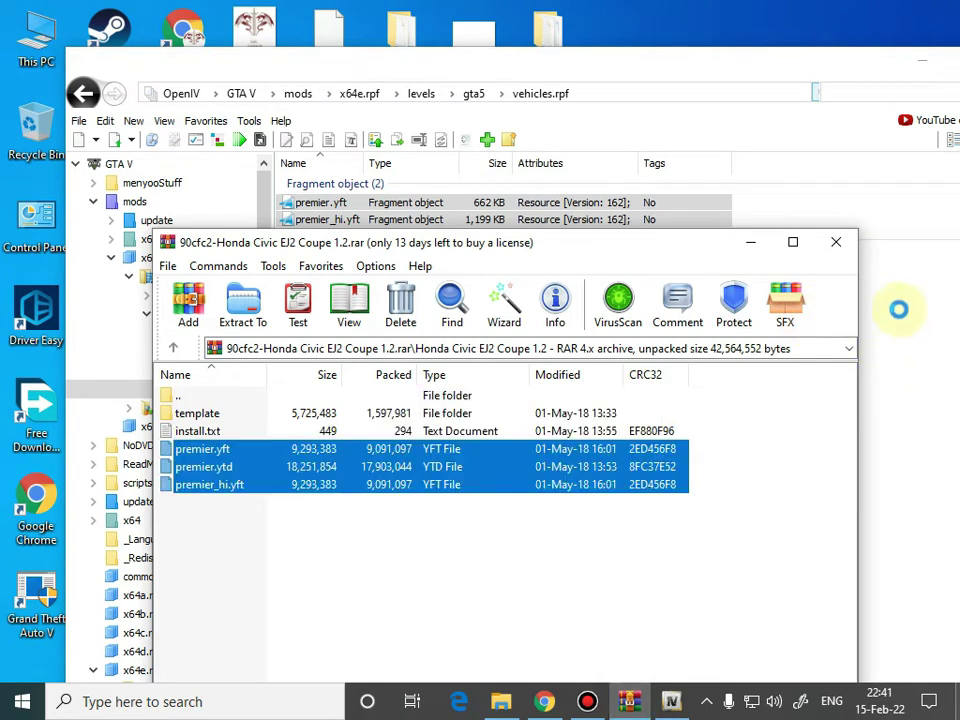
click(836, 243)
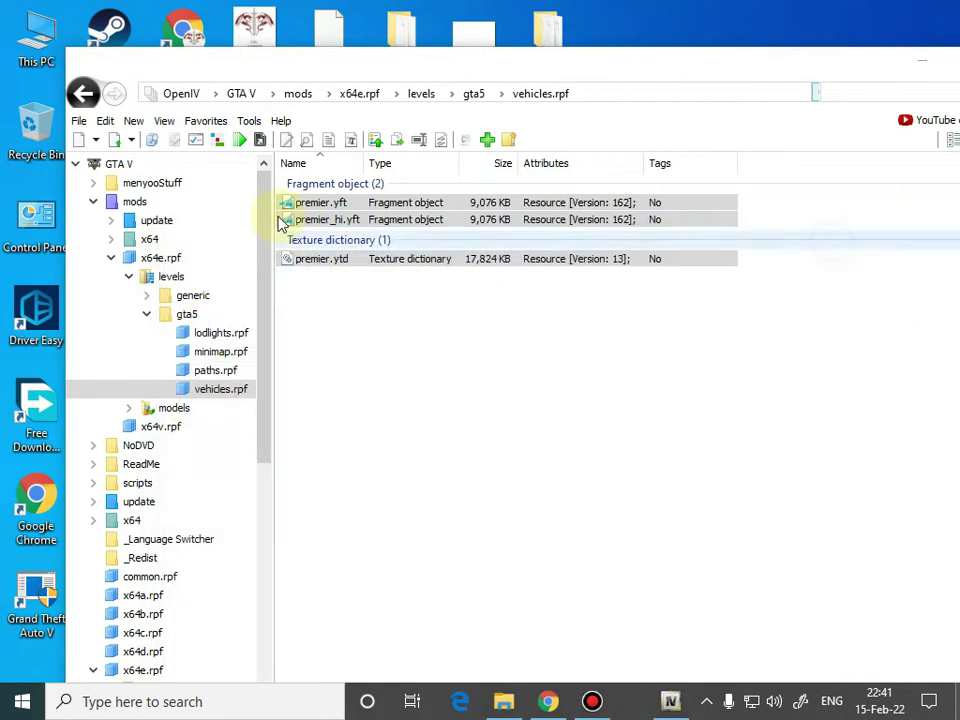
Step: Preview the replaced premier.yft in the model viewer, inspect the car model, and close the viewer
click(331, 204)
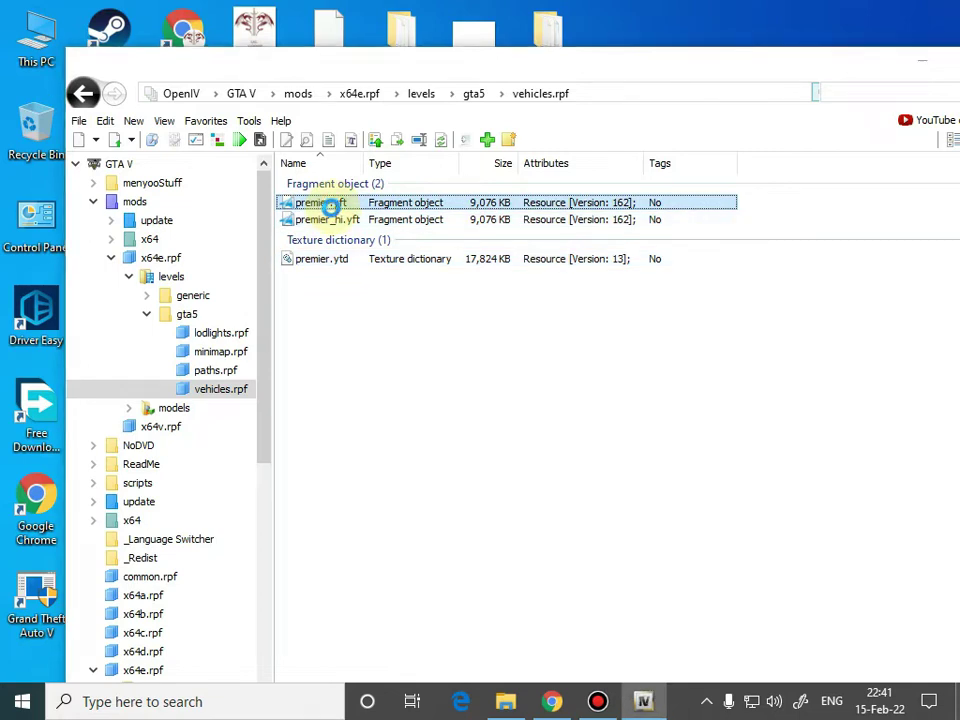
double_click(331, 204)
drag(816, 452, 638, 457)
drag(835, 52, 696, 69)
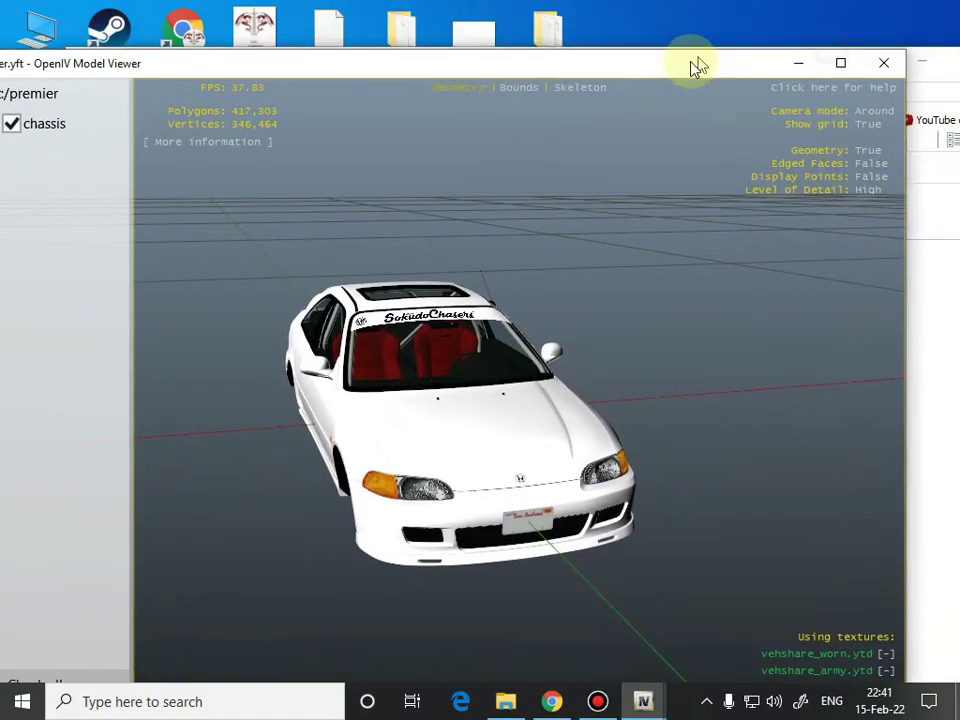
click(888, 68)
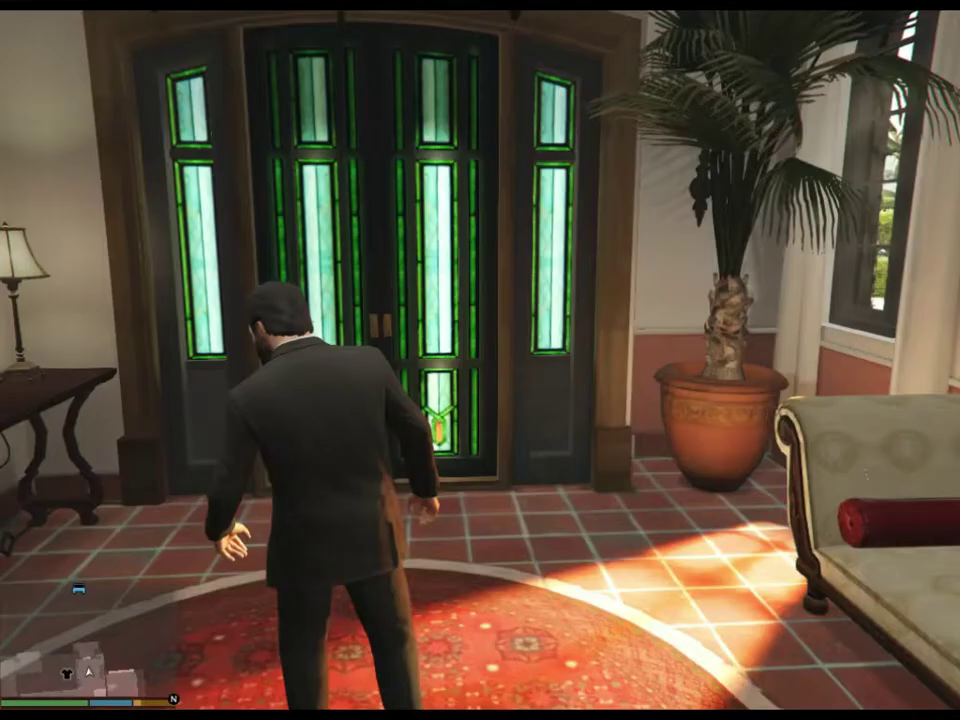
key(w)
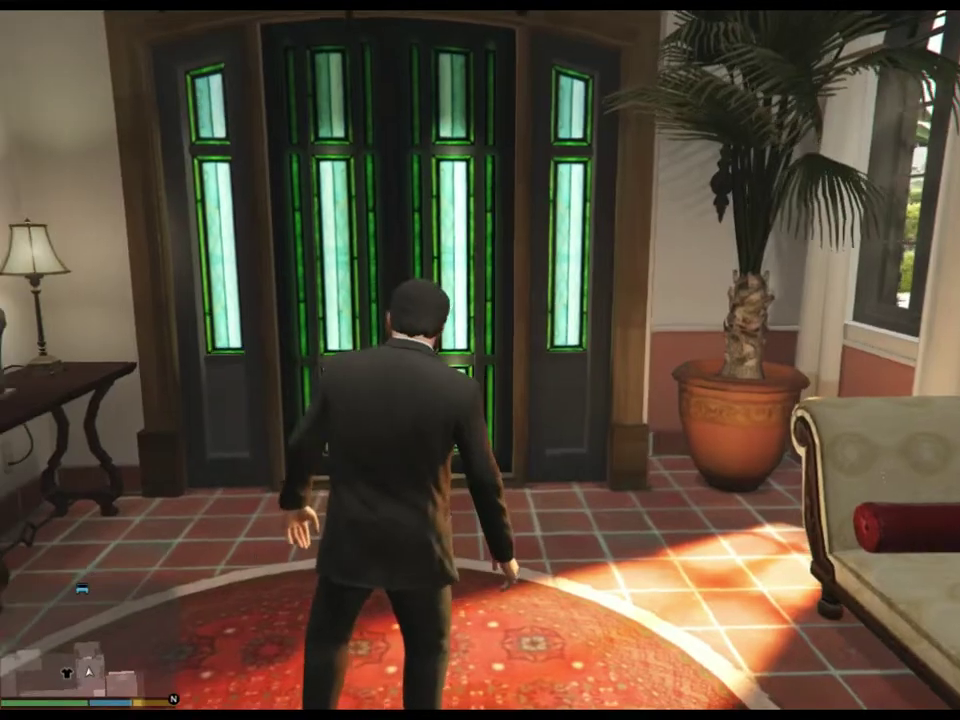
key(w)
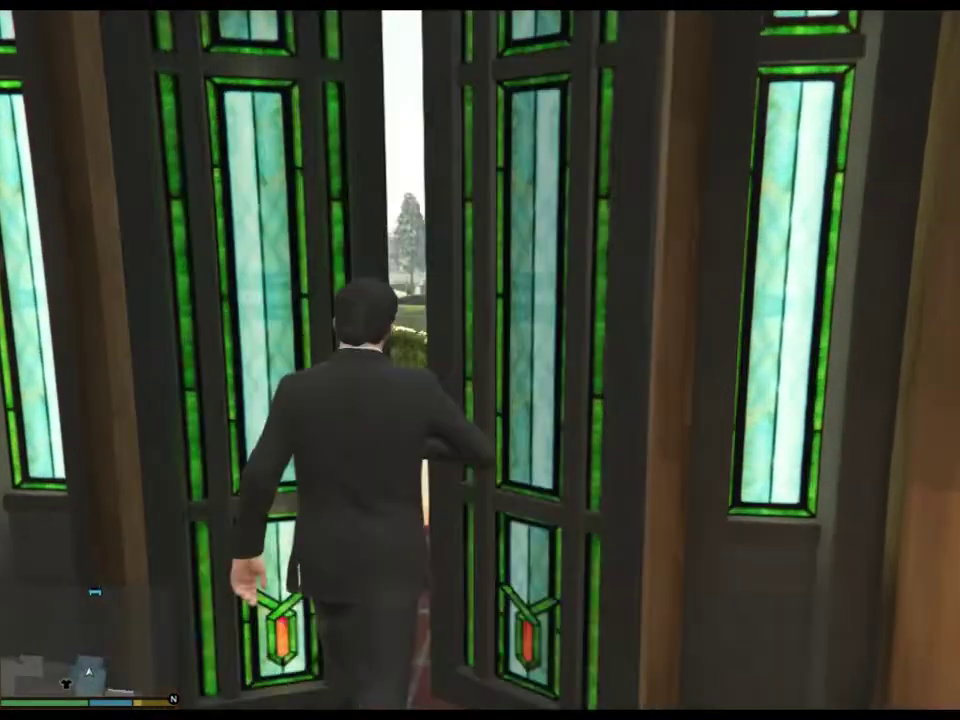
key(w)
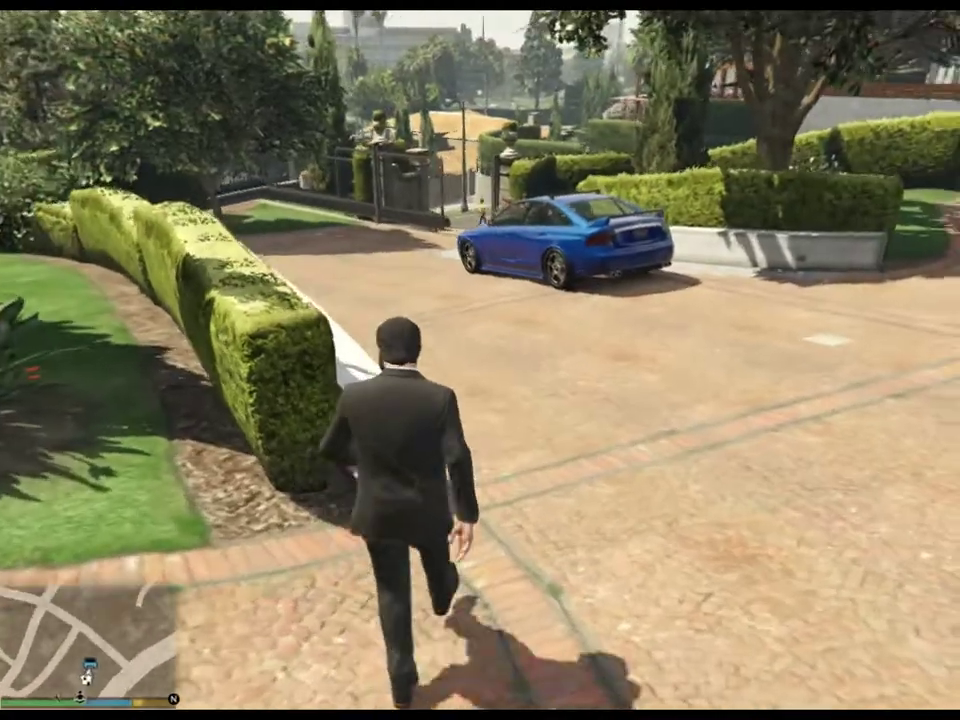
key(w)
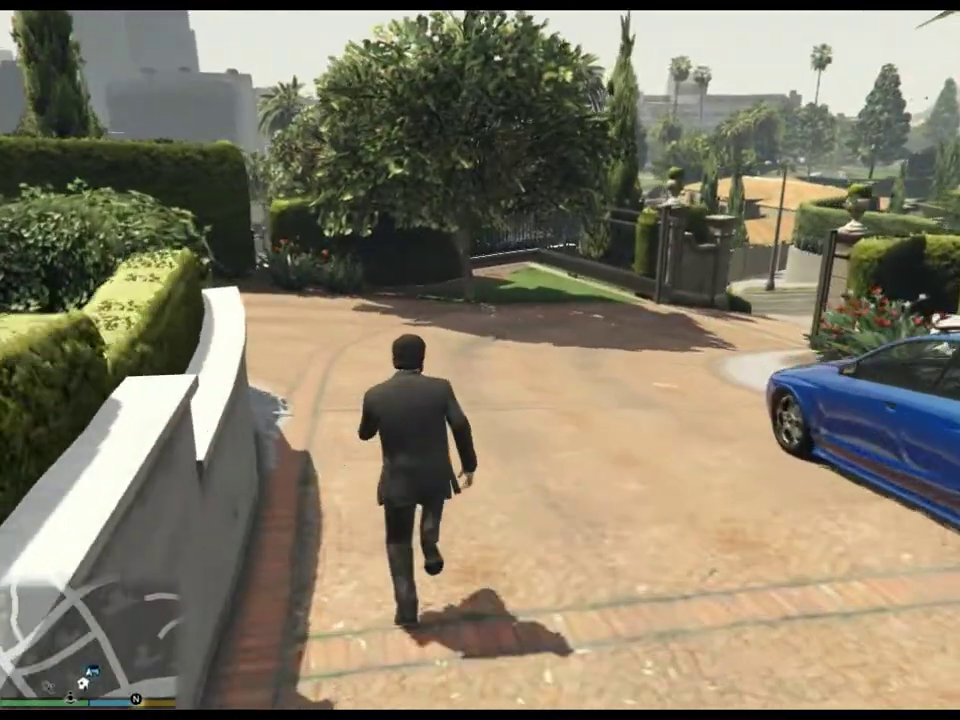
Step: In GTA V, enter Menyoo's free-camera spawning mode and open the vehicle list for spawning into the world
key(F8)
key(F8)
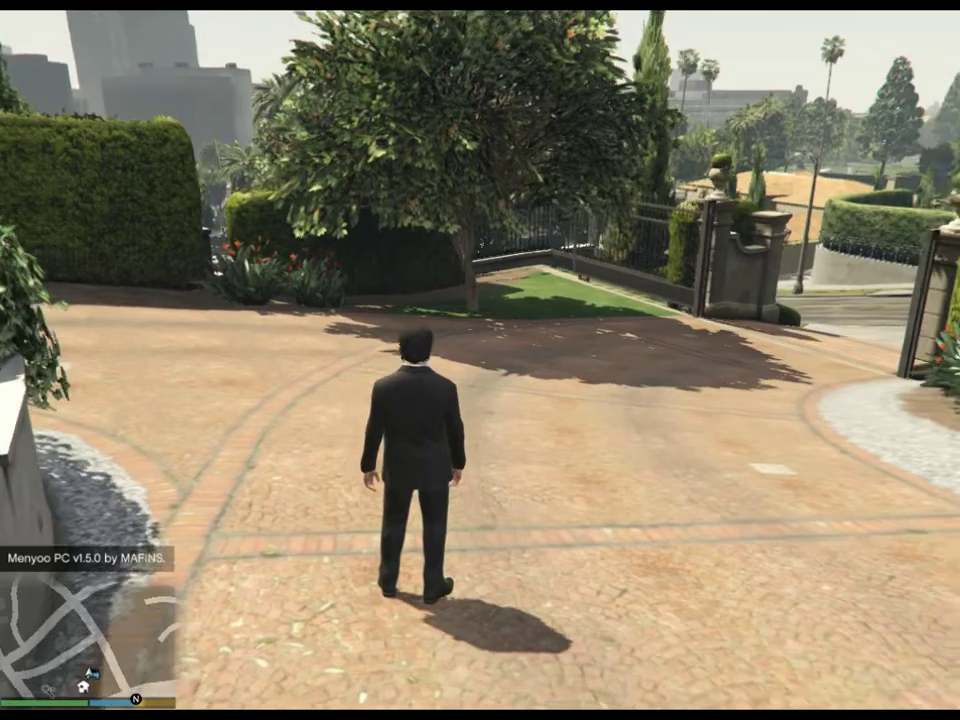
key(F9)
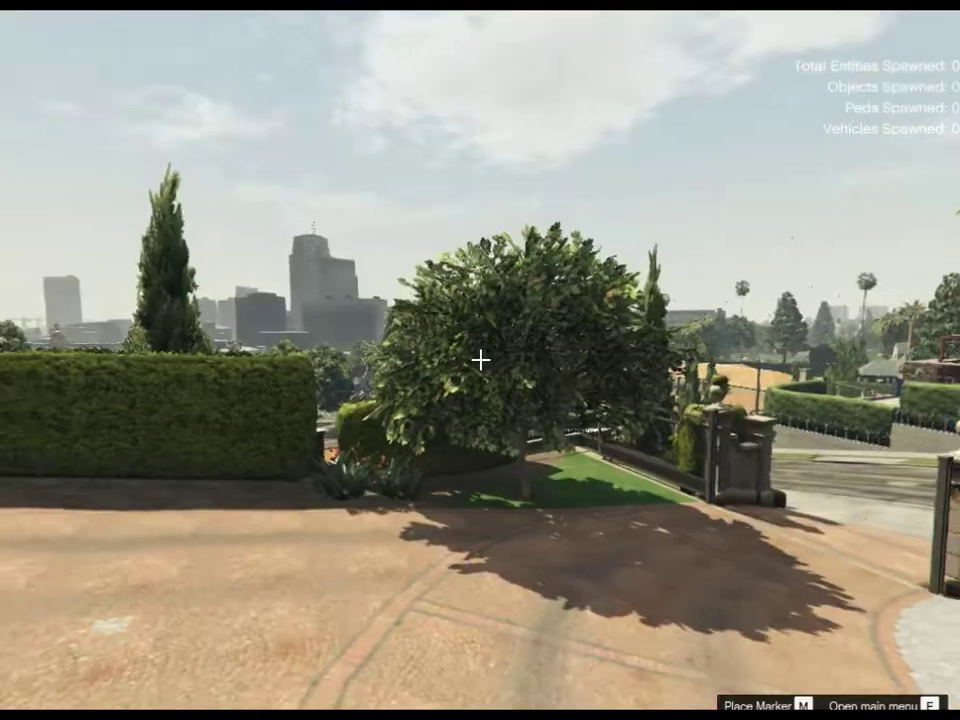
key(F8)
key(Up)
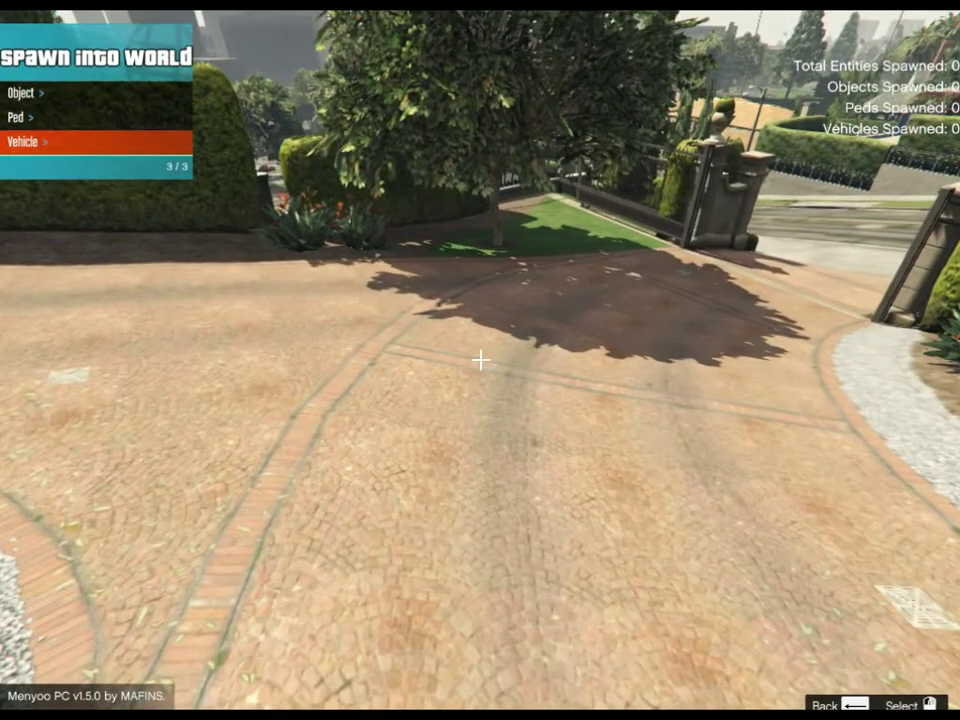
key(Up)
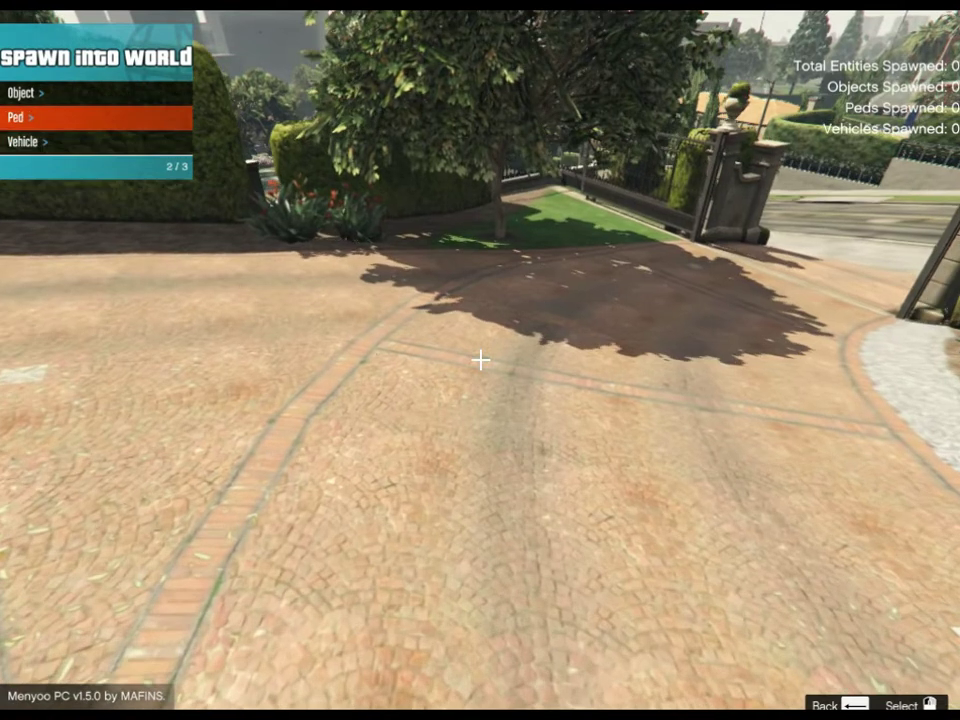
key(Down)
key(Return)
Step: Spawn the replaced car on the driveway by its model name premier, and leave the spawning mode
key(Up)
key(Return)
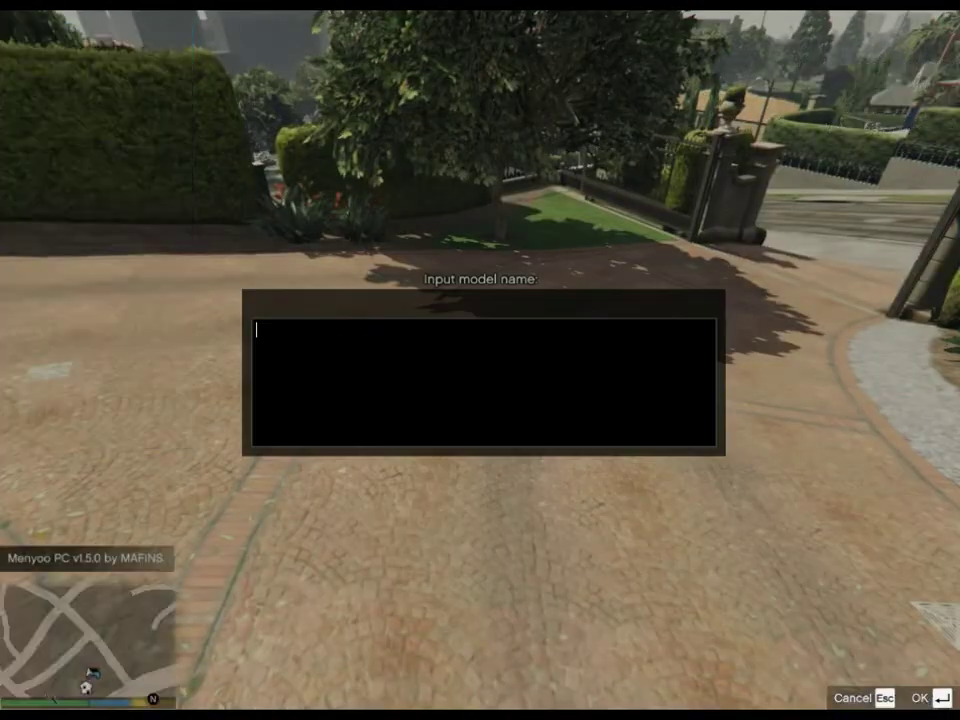
text(premi)
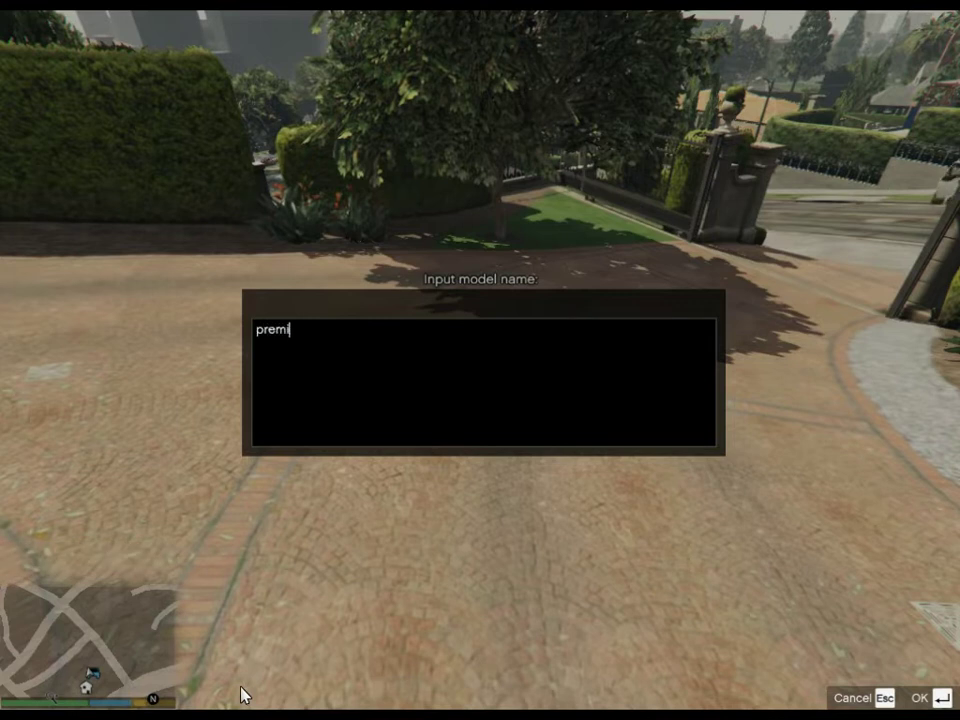
key(Return)
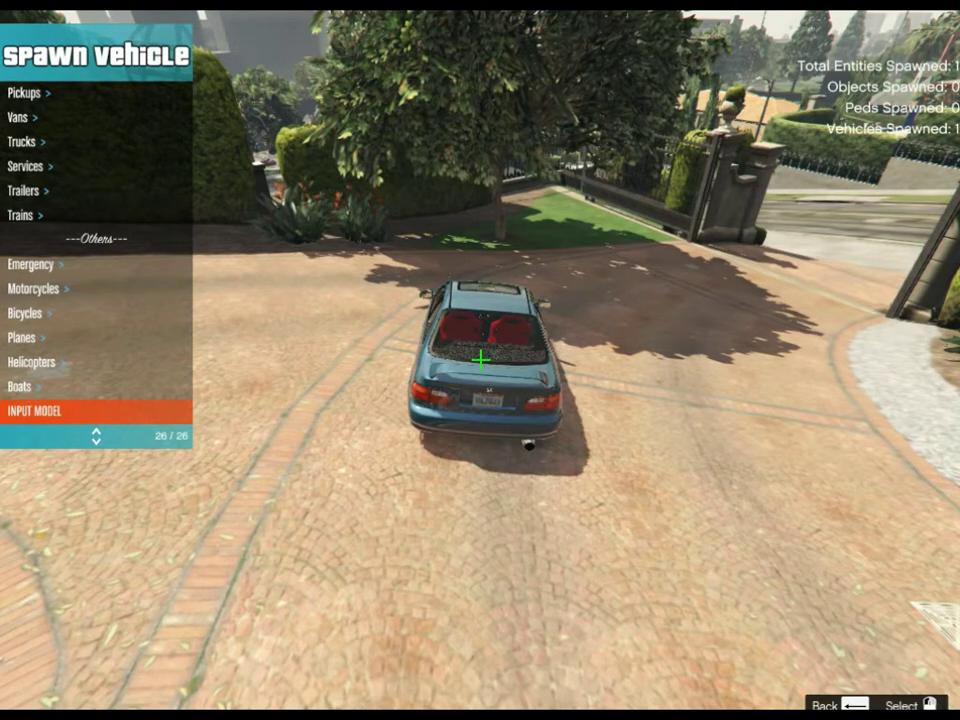
key(BackSpace)
key(BackSpace)
key(BackSpace)
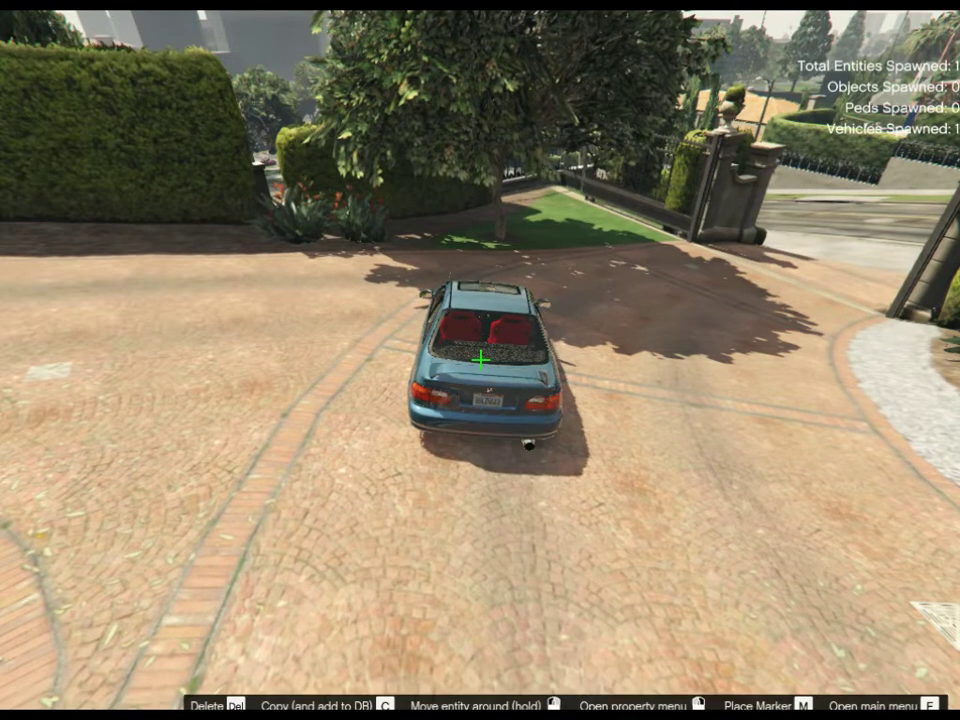
key(F9)
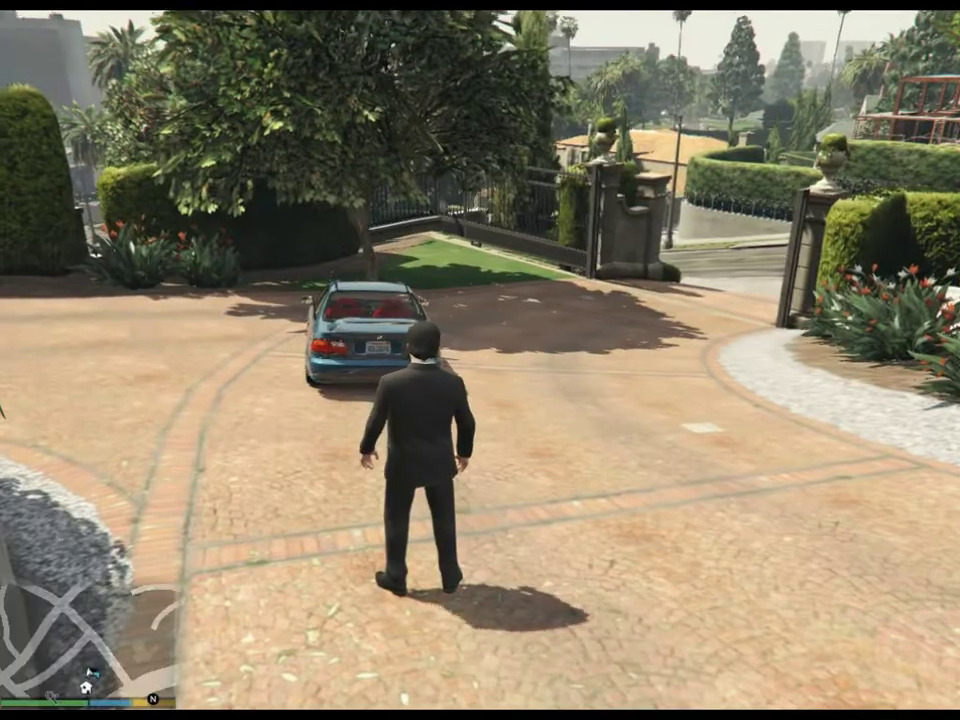
key(f)
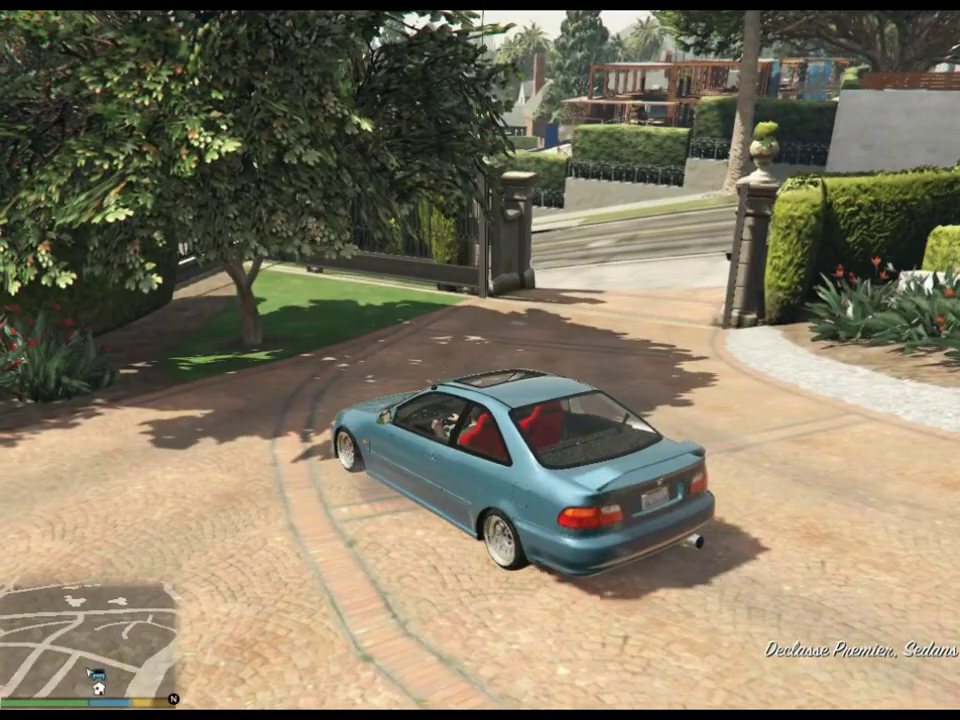
key(w)
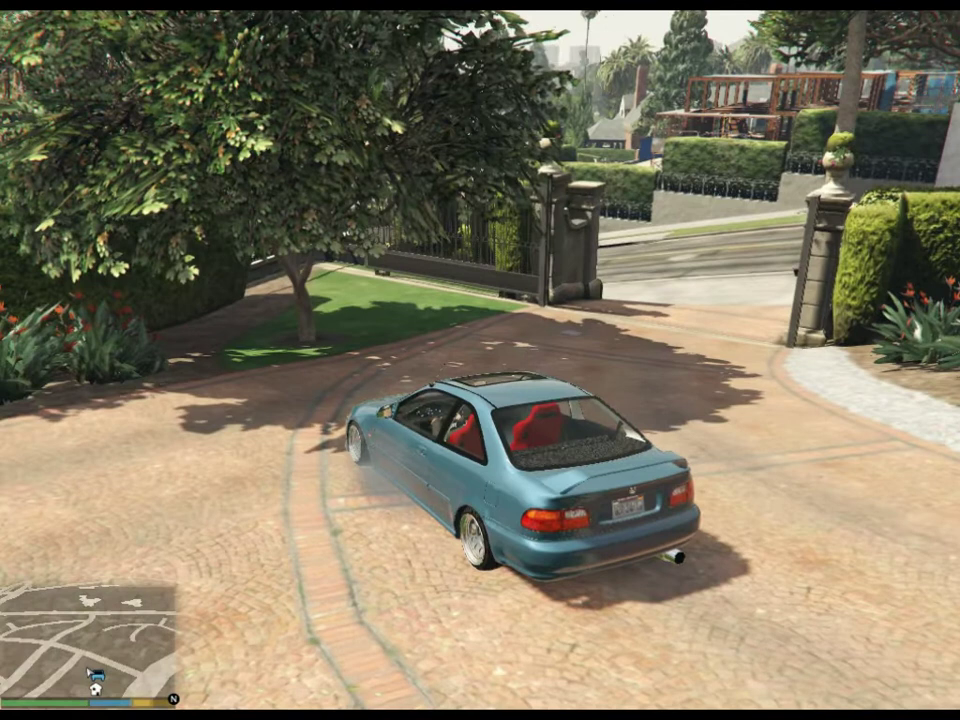
key(a)
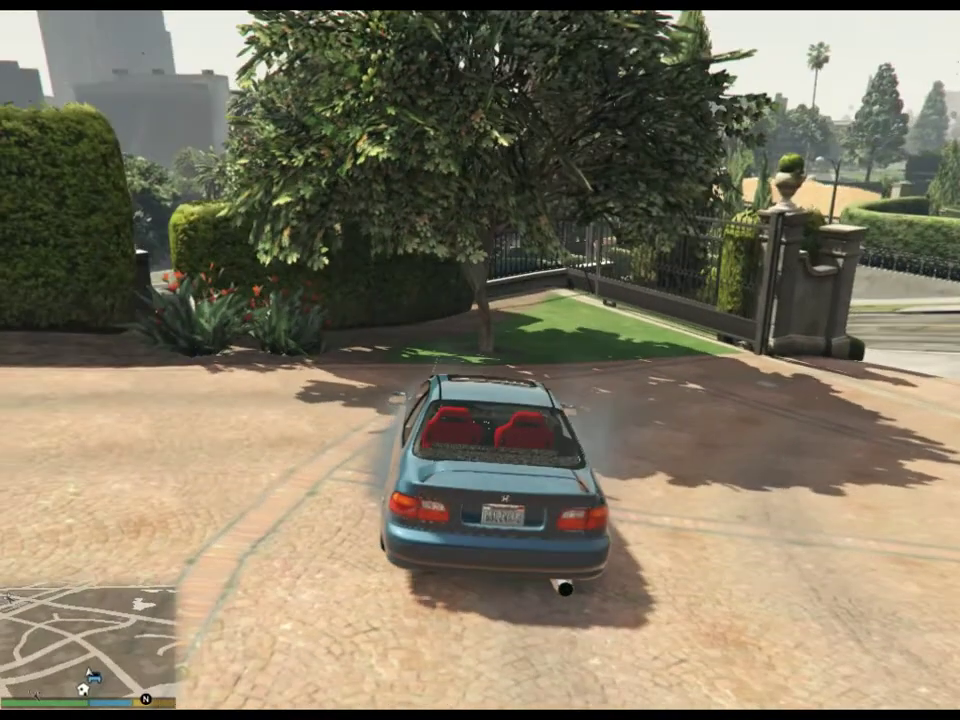